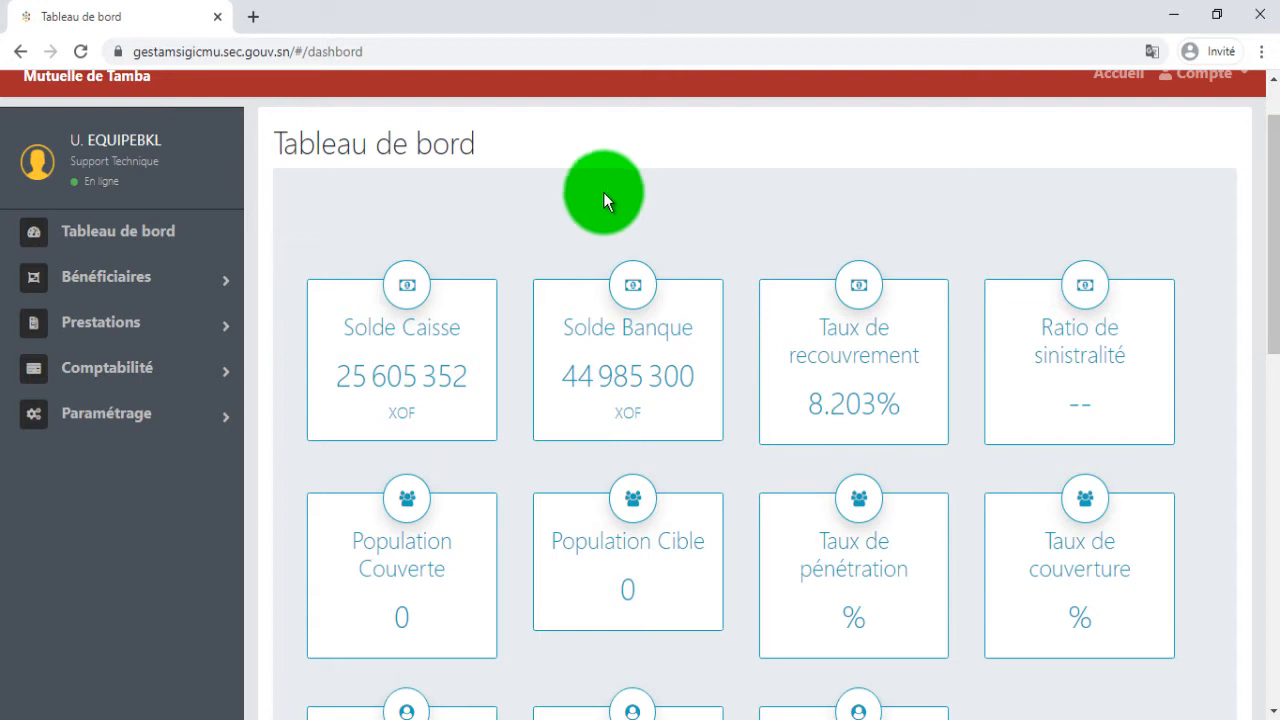
Start a new accounting exercise under Comptabilité and set its Année to 2020.
left_click(92, 378)
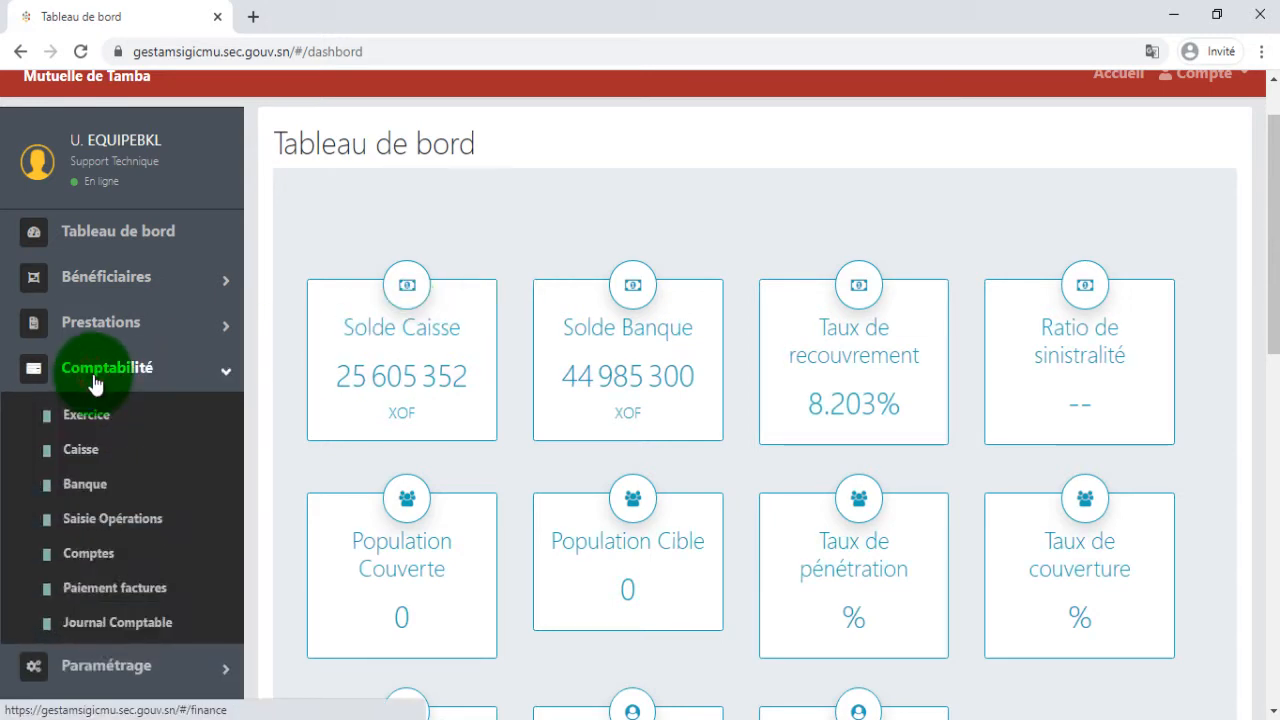
left_click(99, 424)
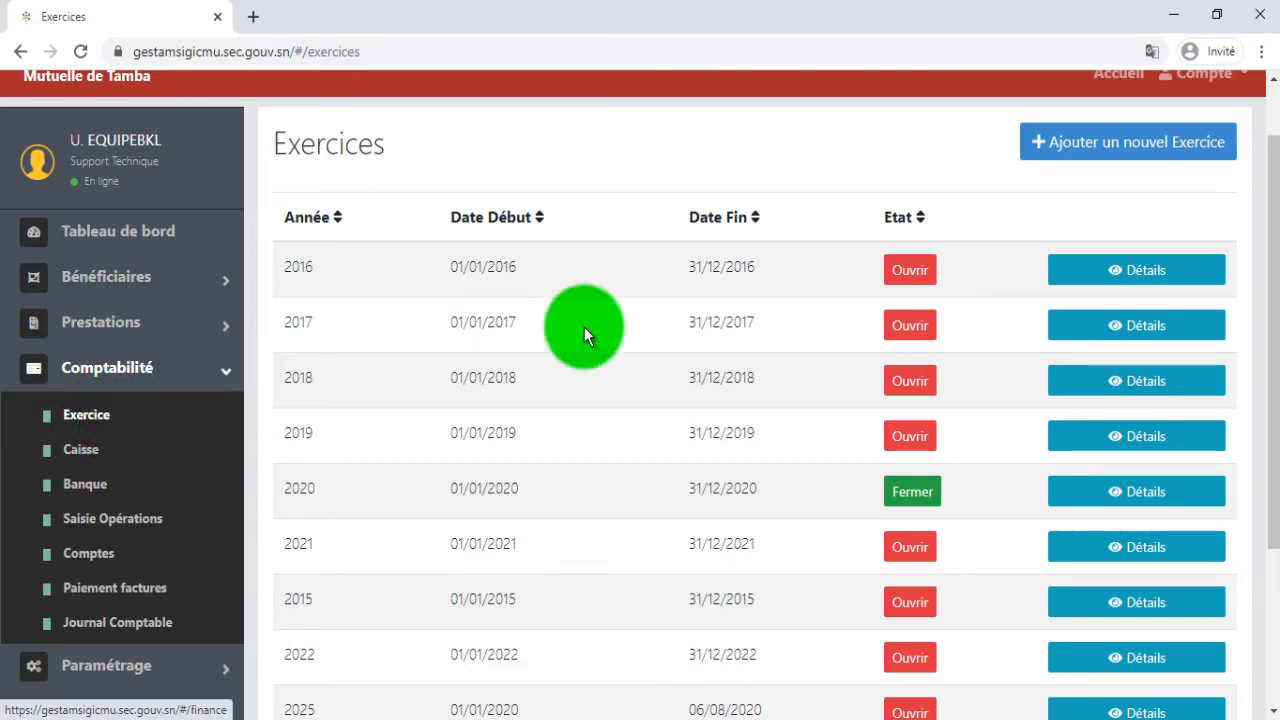
left_click(1148, 153)
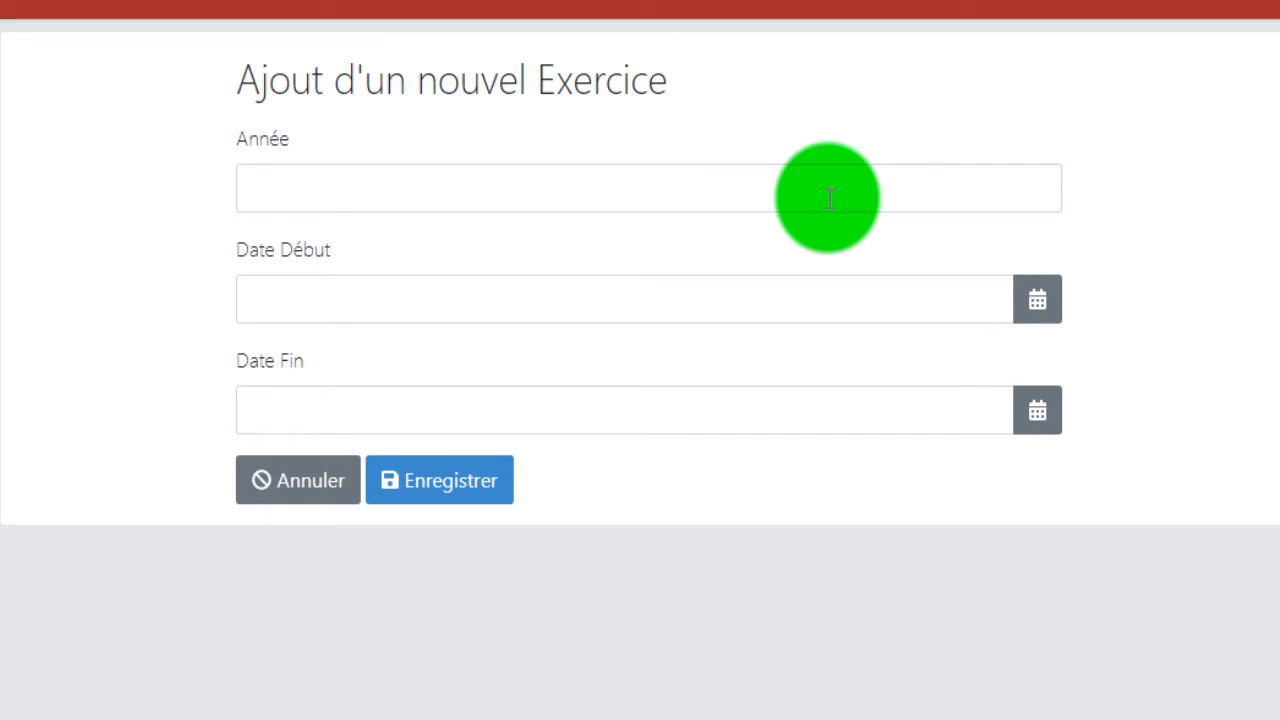
left_click(829, 198)
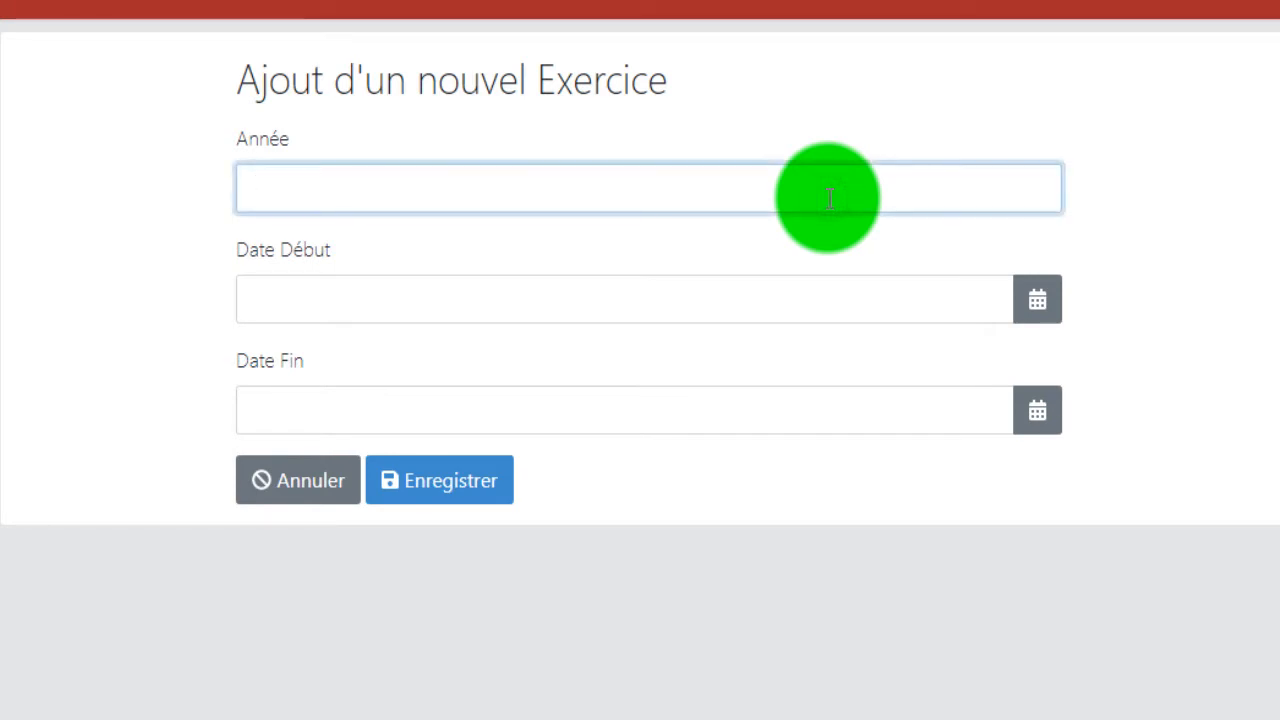
type("2020")
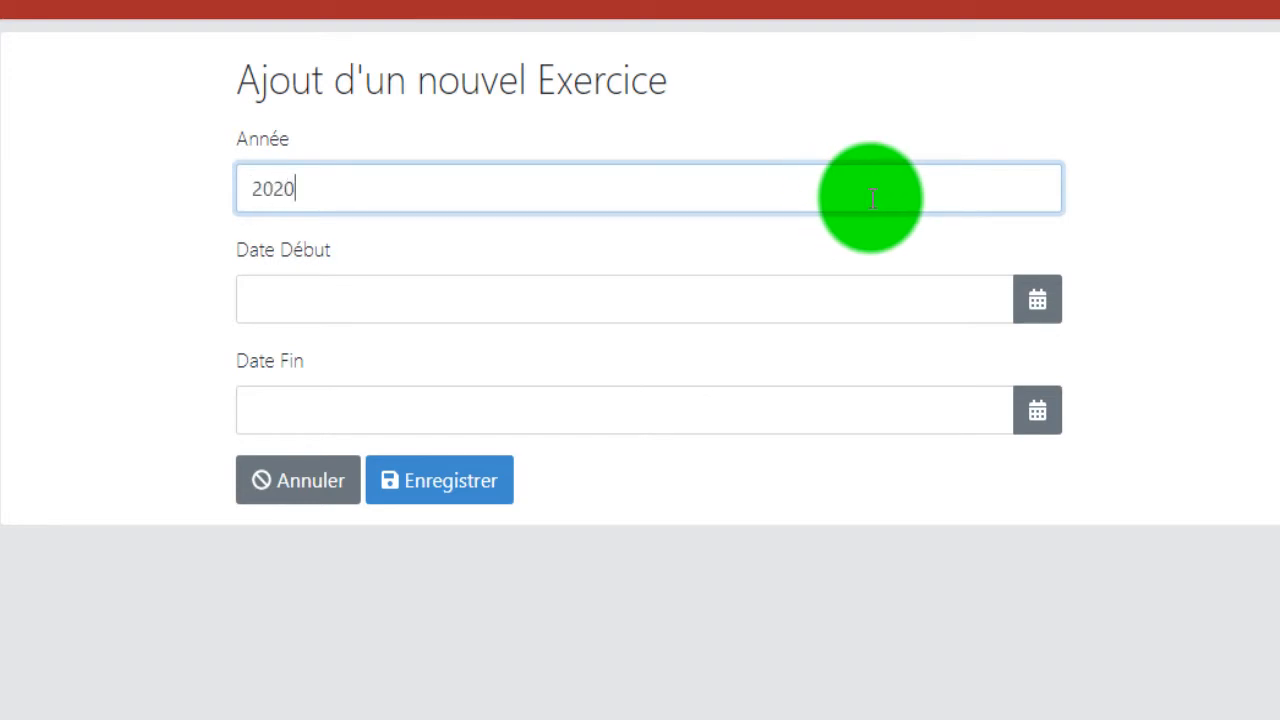
Set the new exercise's Date Début to 2020-01-01.
left_click(1040, 303)
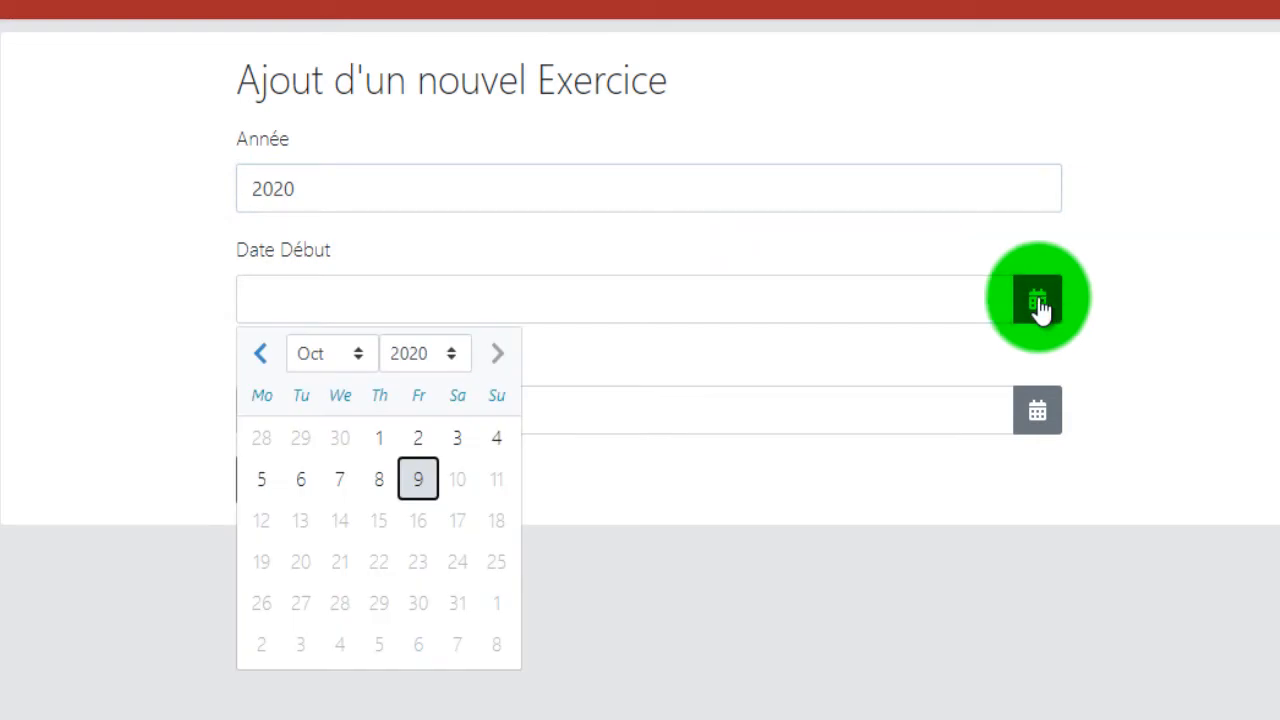
left_click(351, 354)
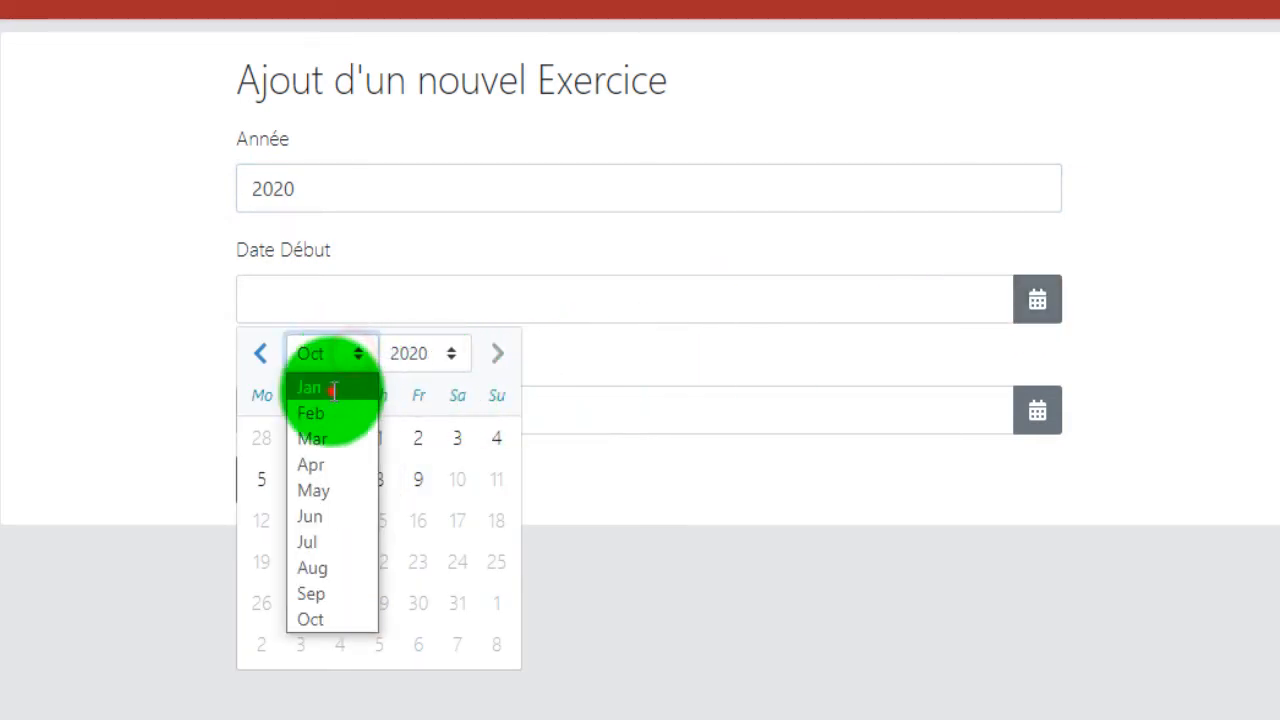
left_click(333, 388)
left_click(339, 436)
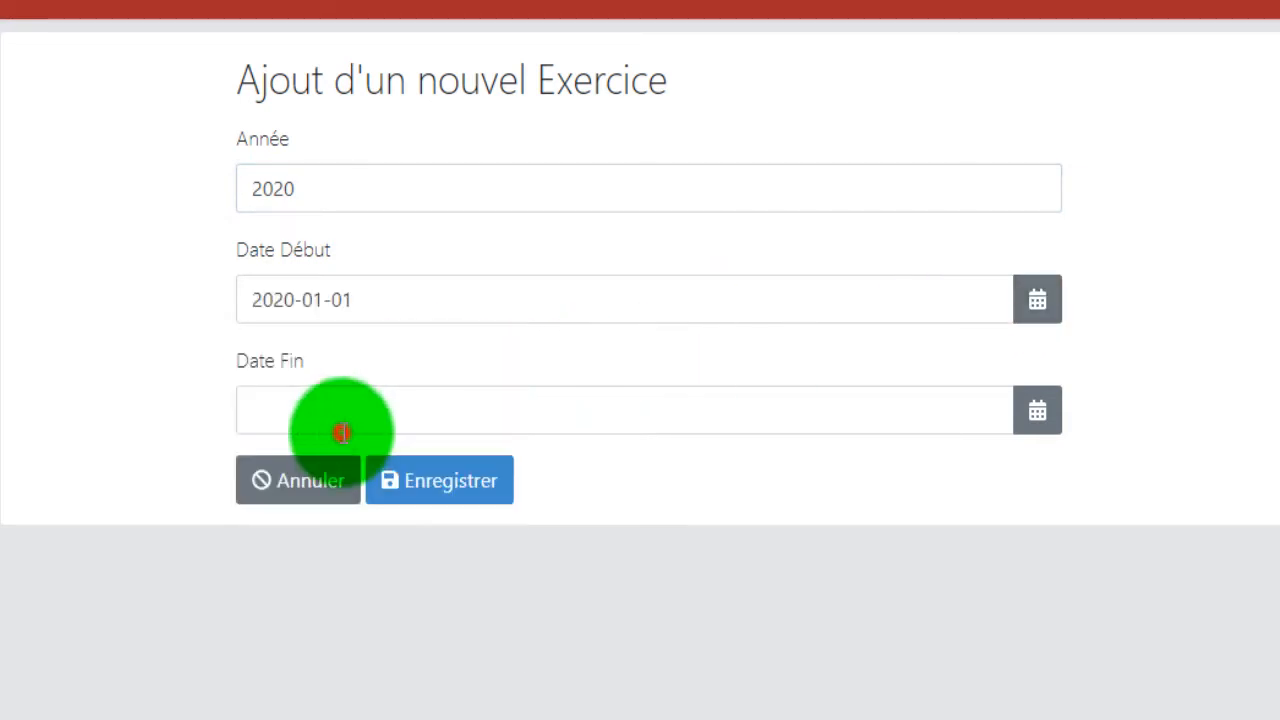
Set the exercise's Date Fin to 2020-06-30 and save the exercise.
left_click(1037, 412)
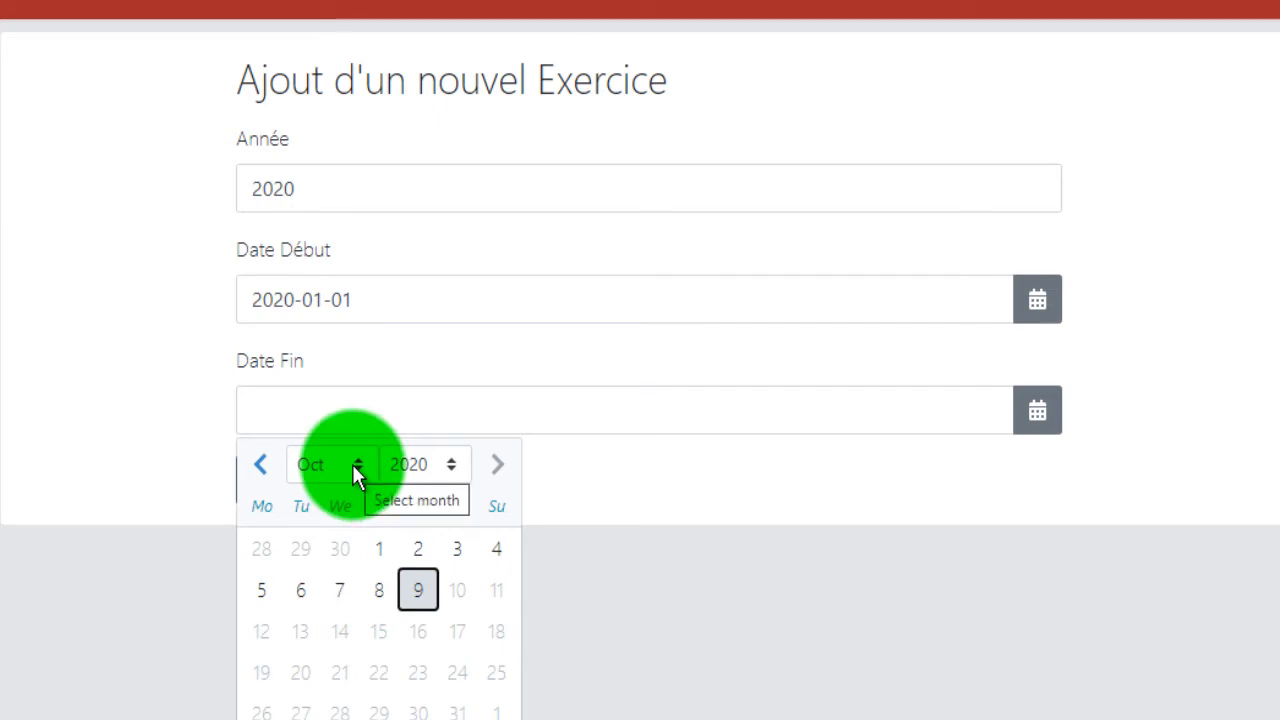
left_click(352, 464)
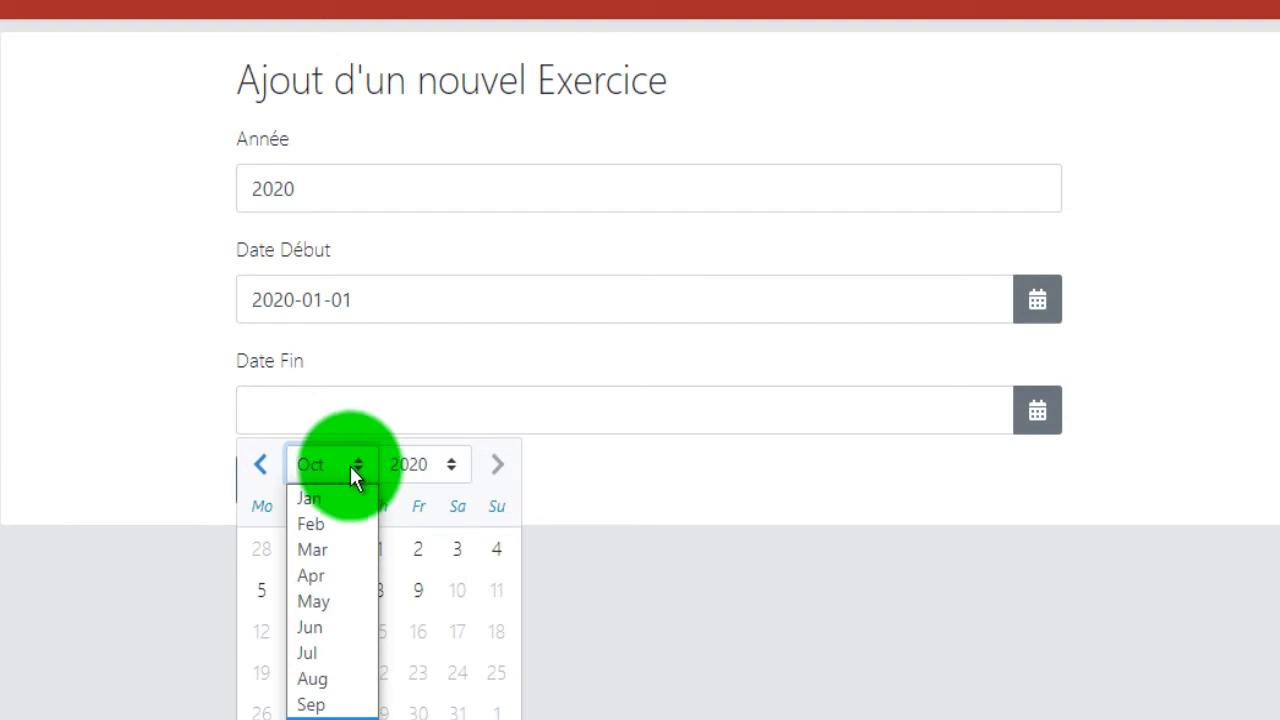
left_click(320, 626)
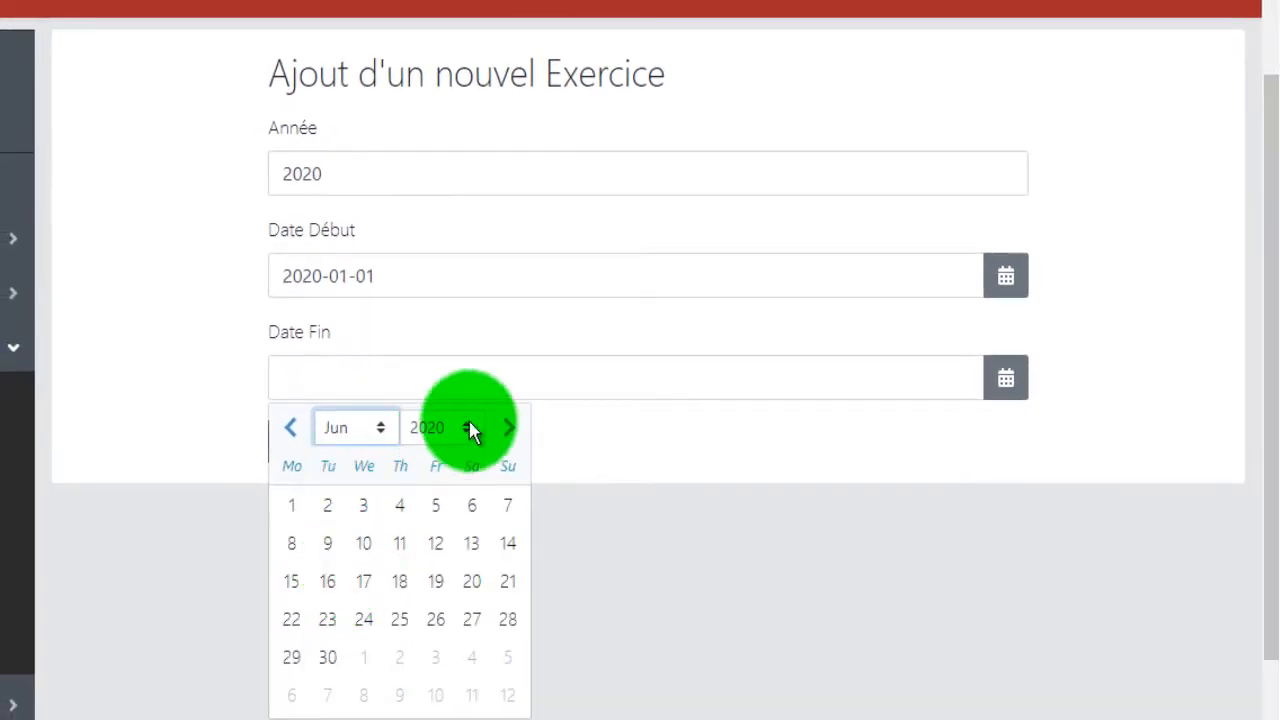
left_click(328, 660)
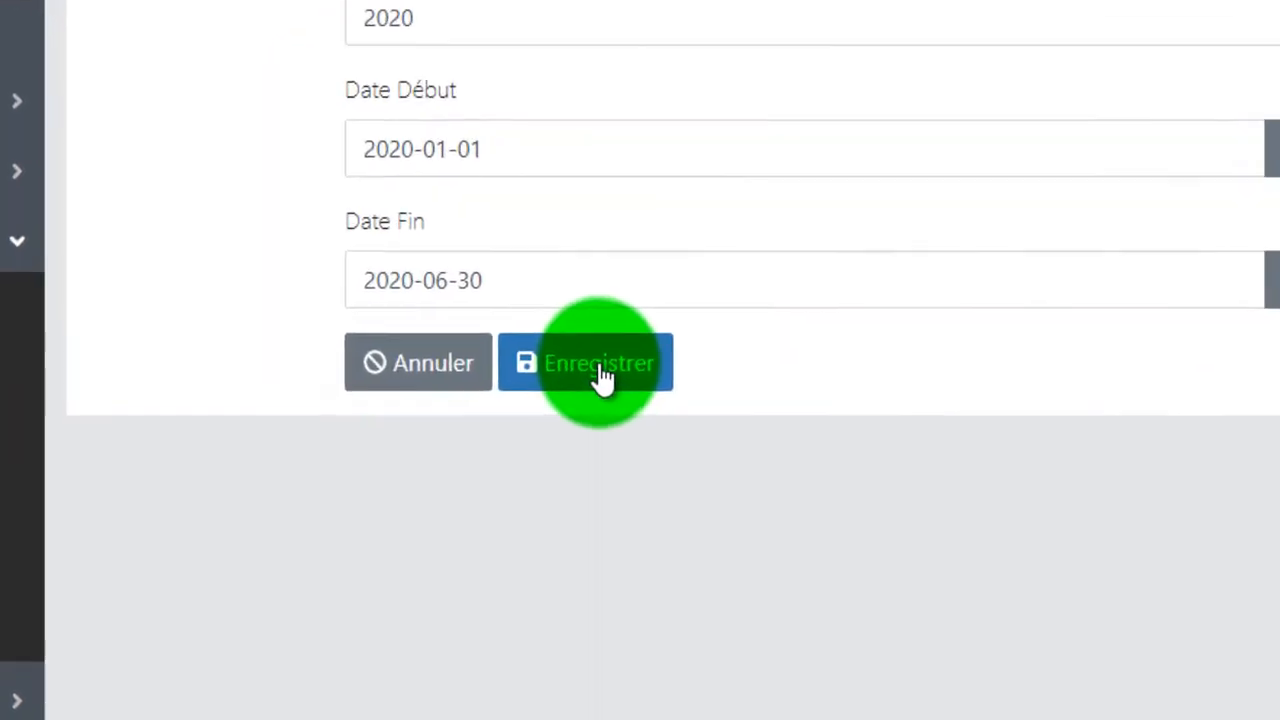
left_click(512, 428)
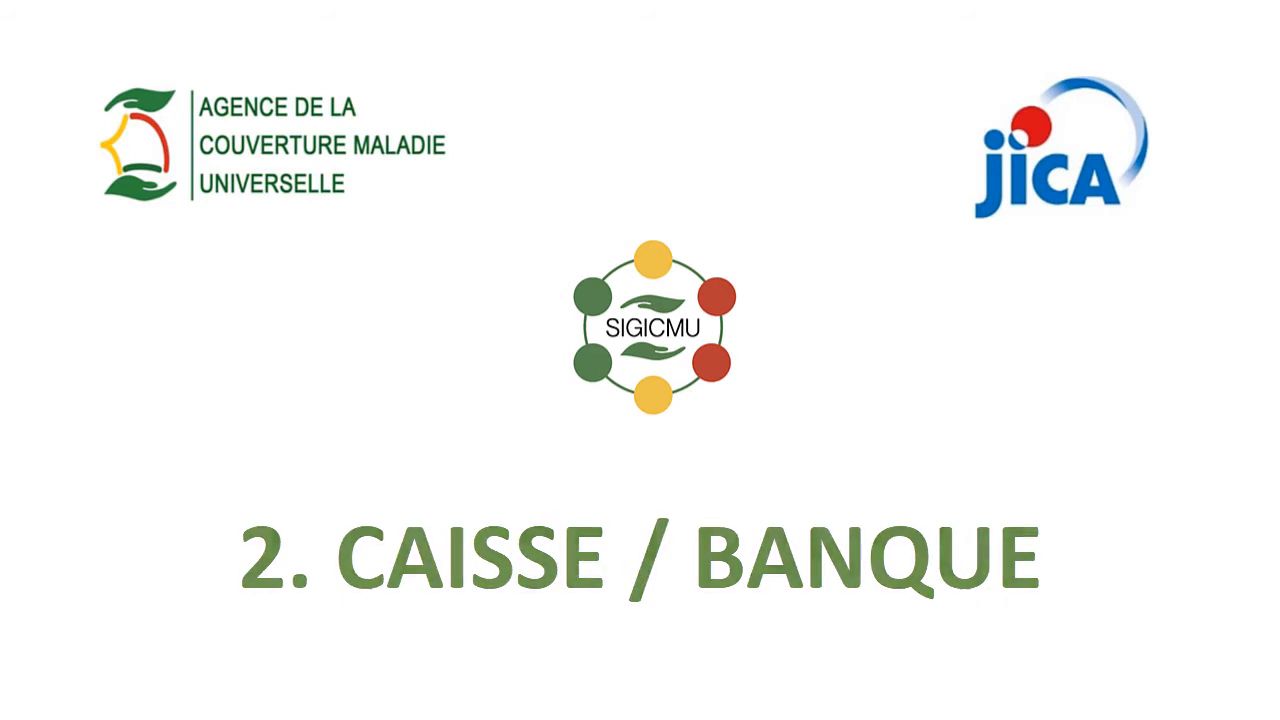
Open the form for adding a new cash register (Caisse) in the Comptabilité section.
left_click(137, 253)
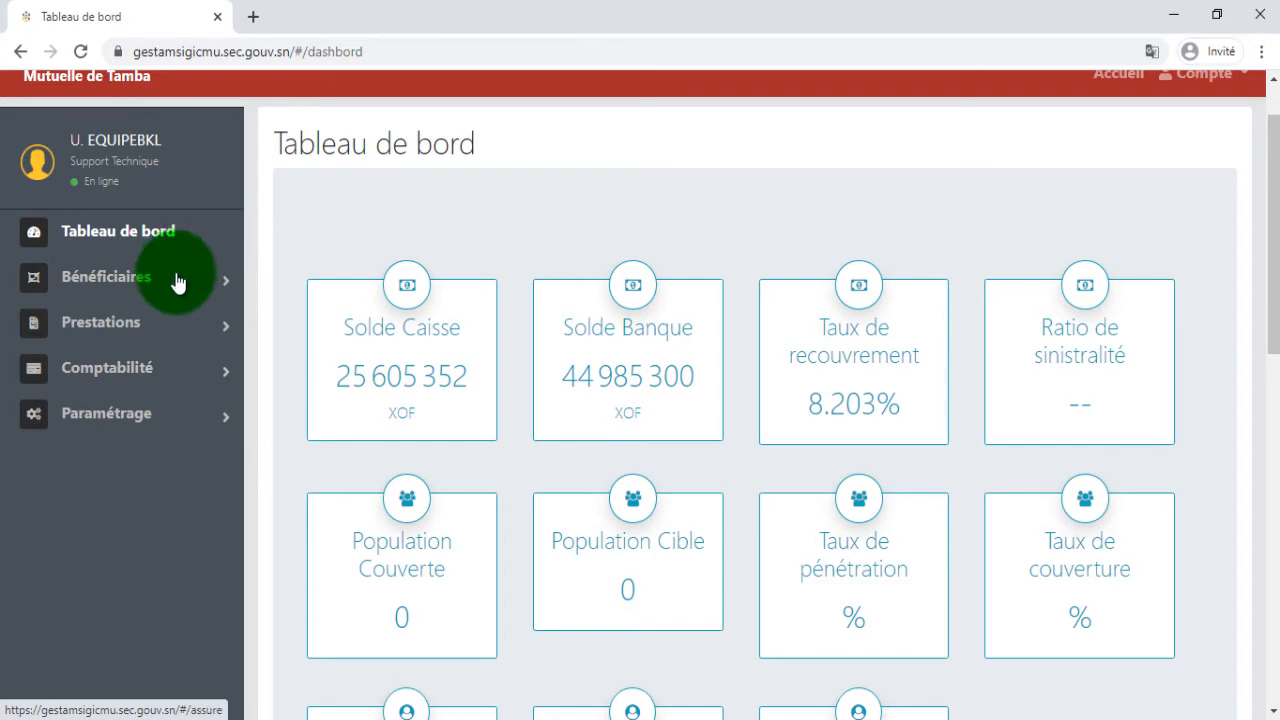
left_click(155, 378)
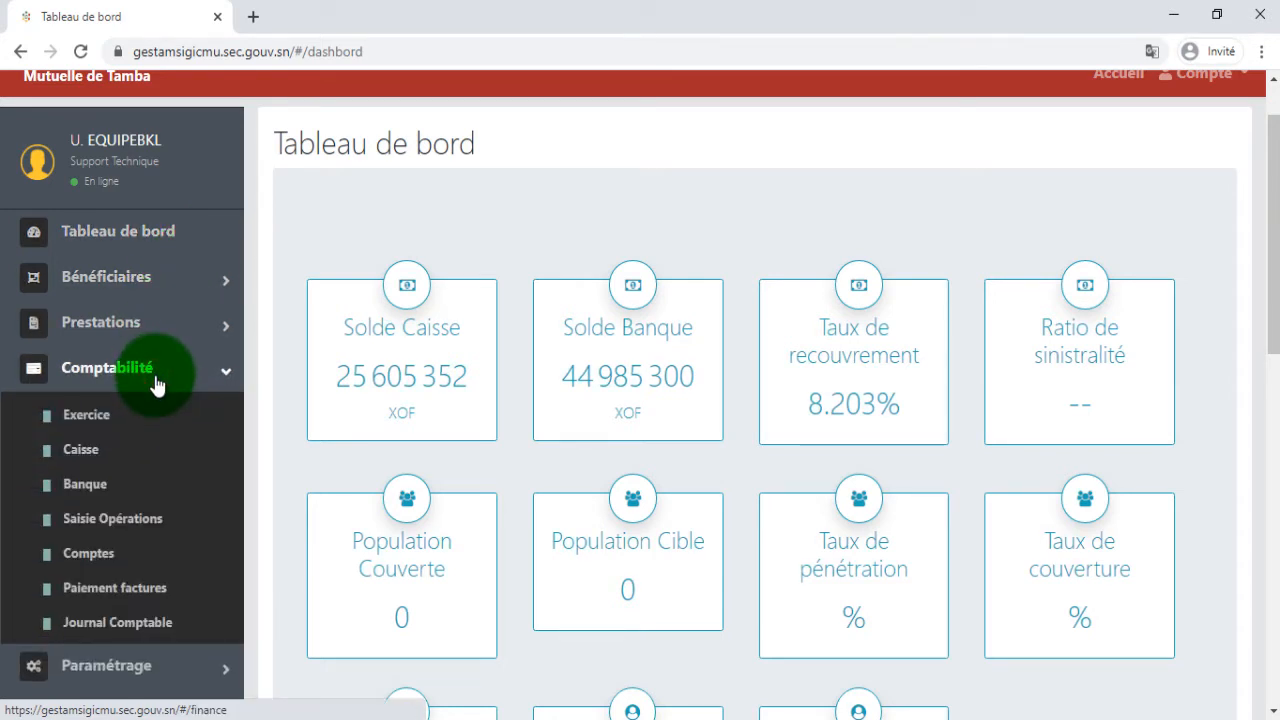
left_click(137, 481)
left_click(137, 455)
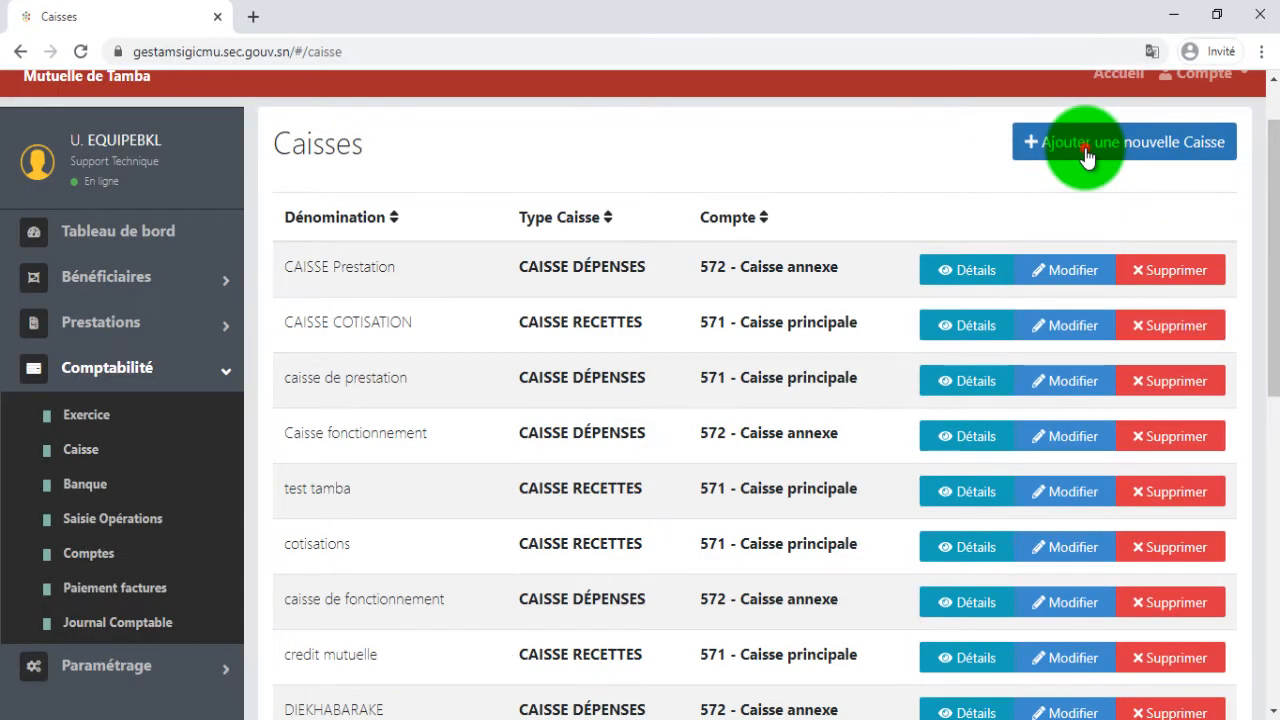
left_click(1008, 207)
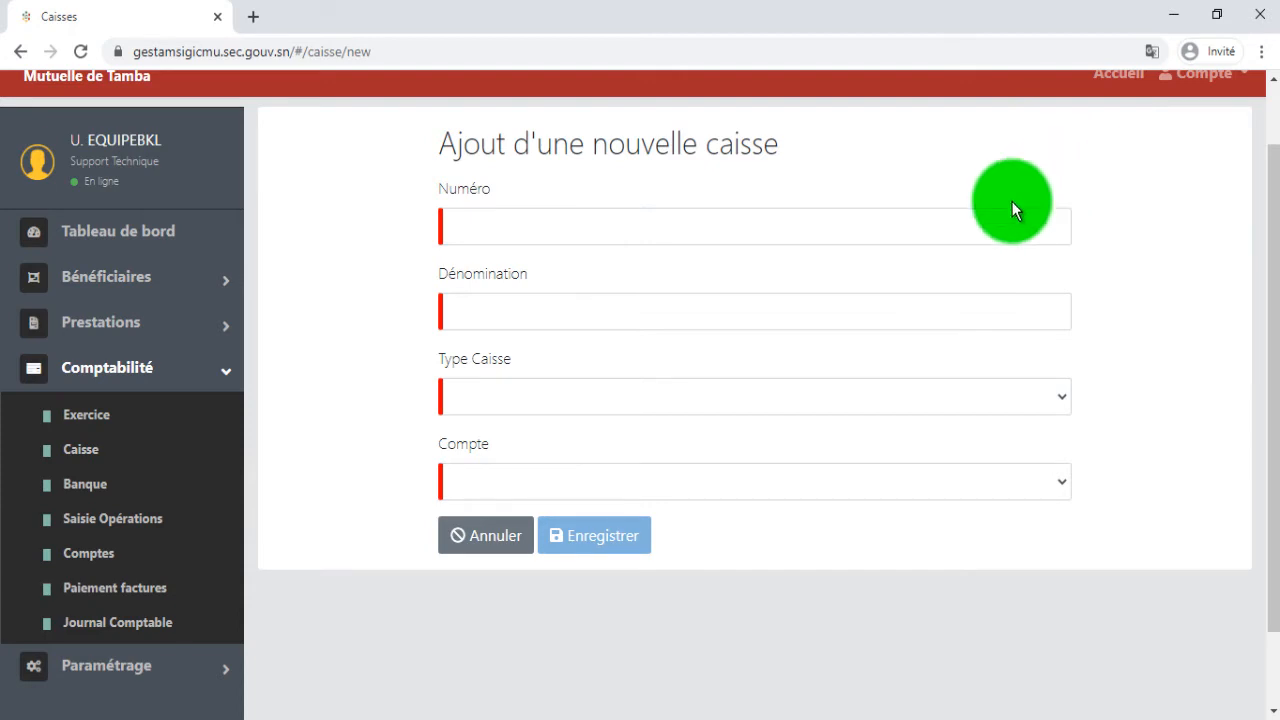
Enter 1 as the new cash register's Numéro and CAISSE N°1 as its Dénomination.
left_click(927, 235)
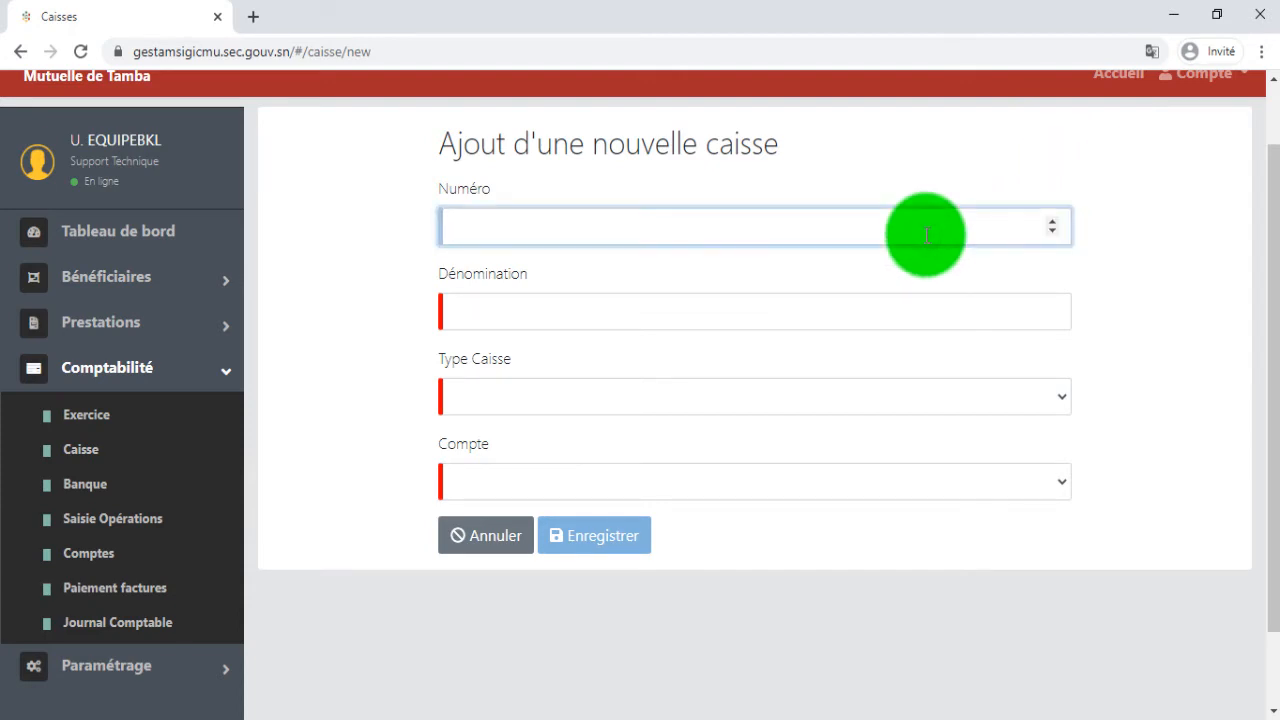
type("1")
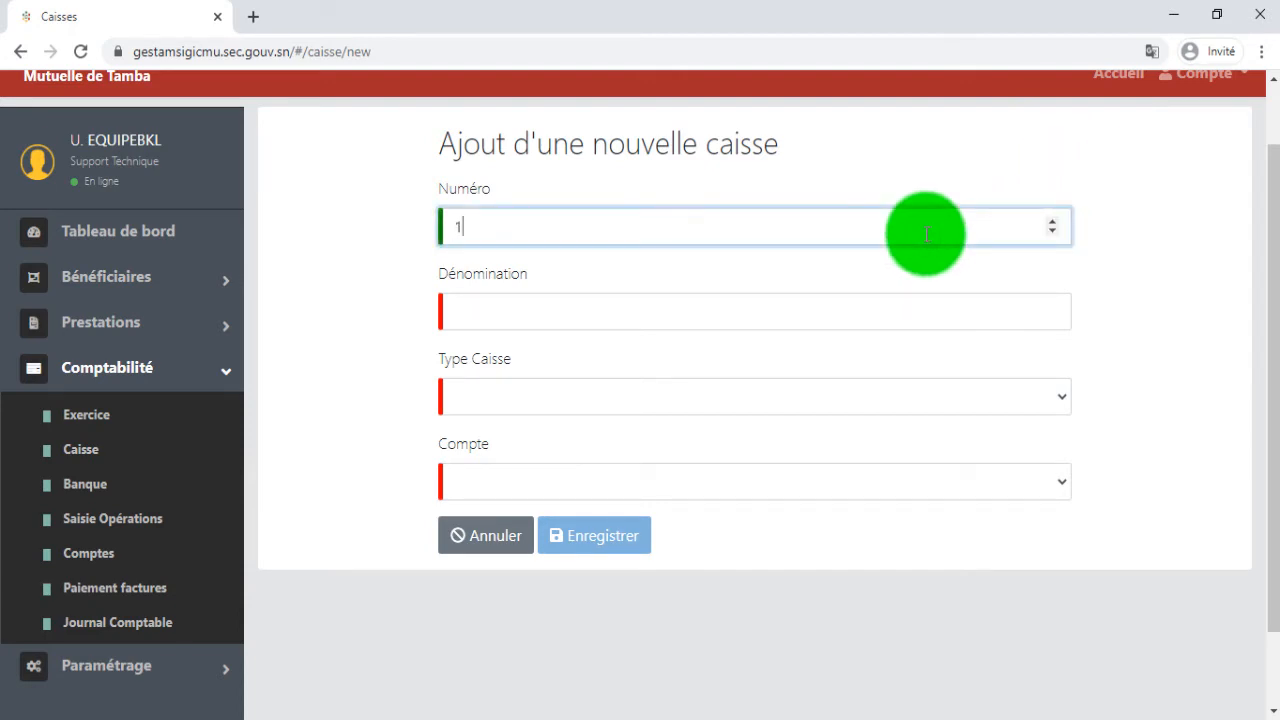
left_click(880, 313)
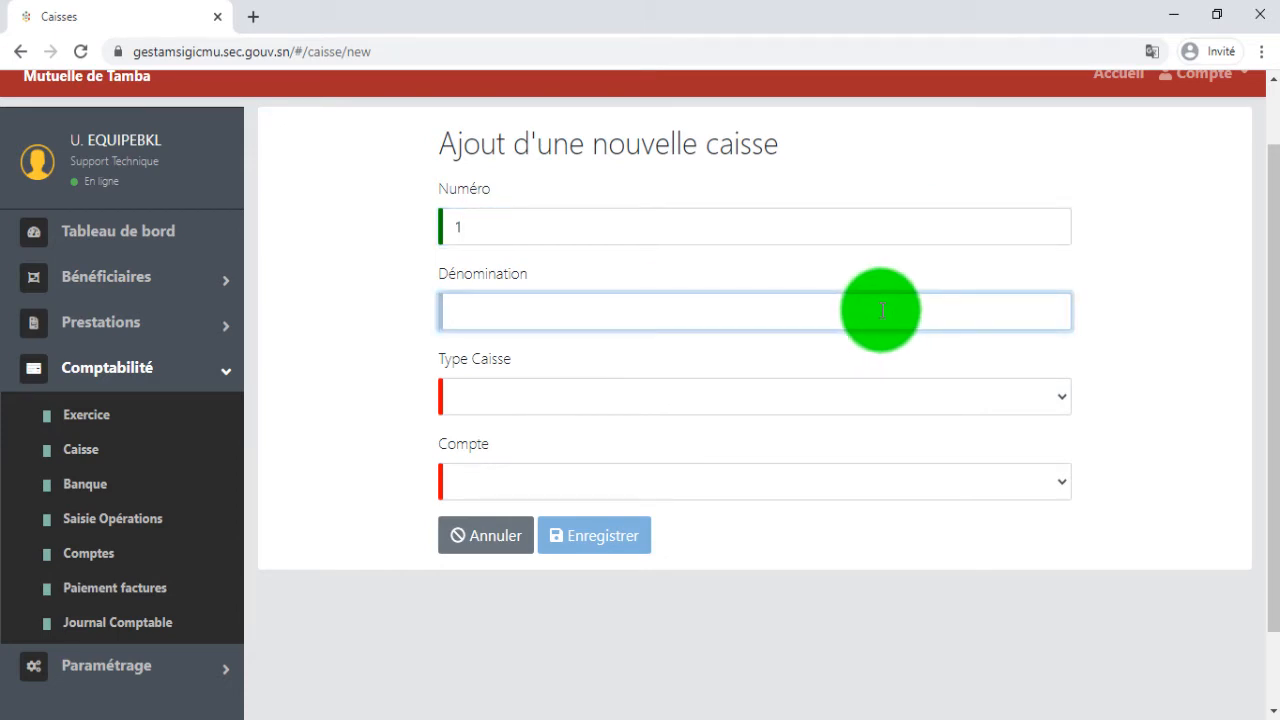
type("C")
key("BackSpace")
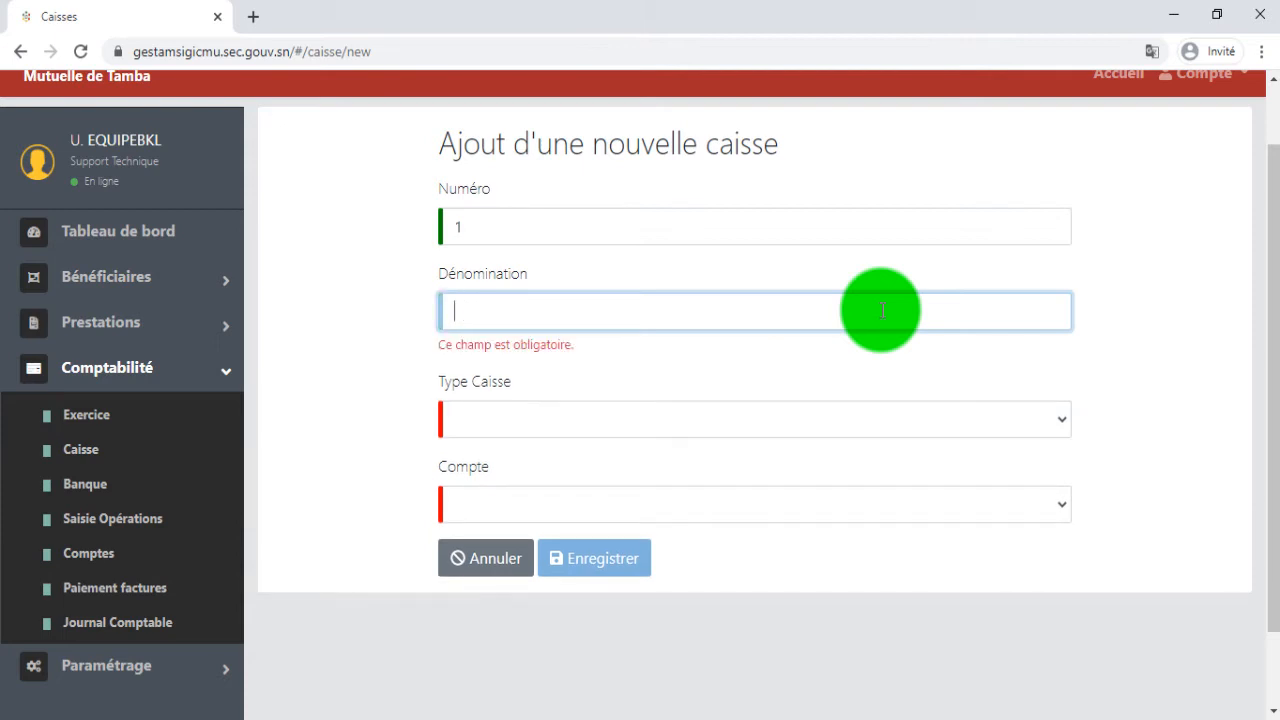
type("CAISS")
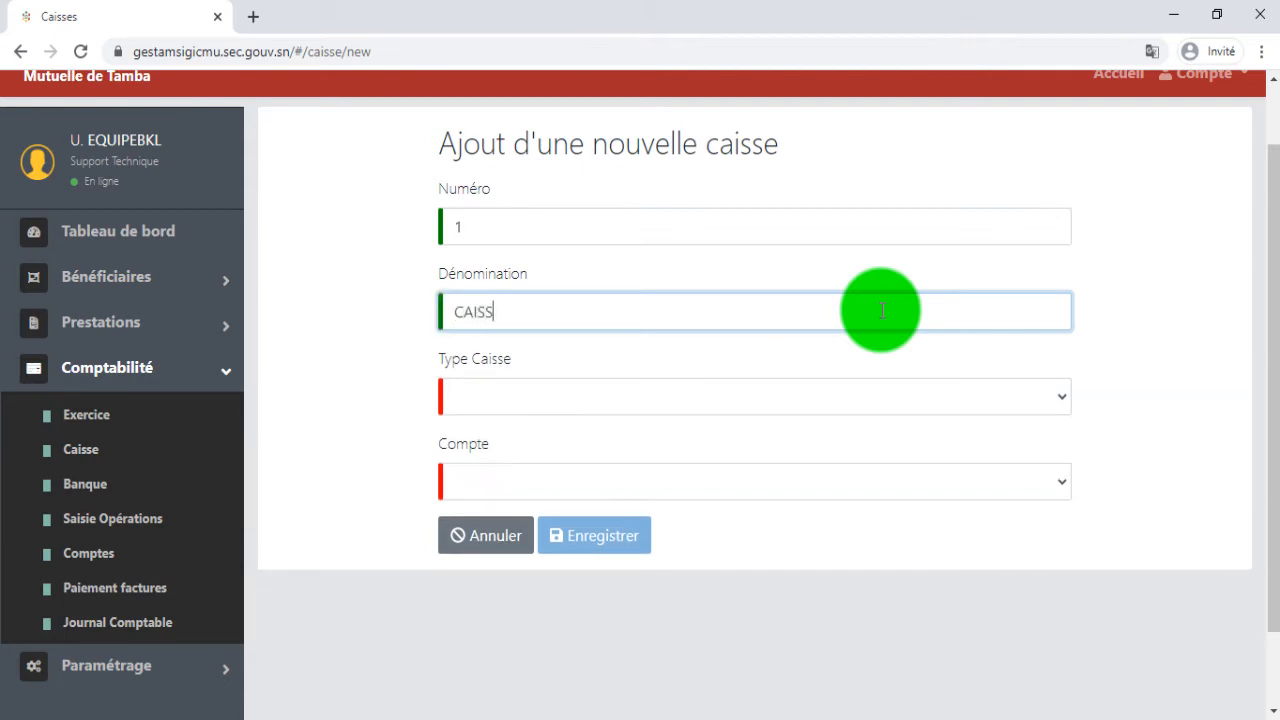
type("E N°1")
Set the cash register's type to CAISSE DÉPENSES and its Compte to 571 - Caisse principale, and save it.
left_click(900, 397)
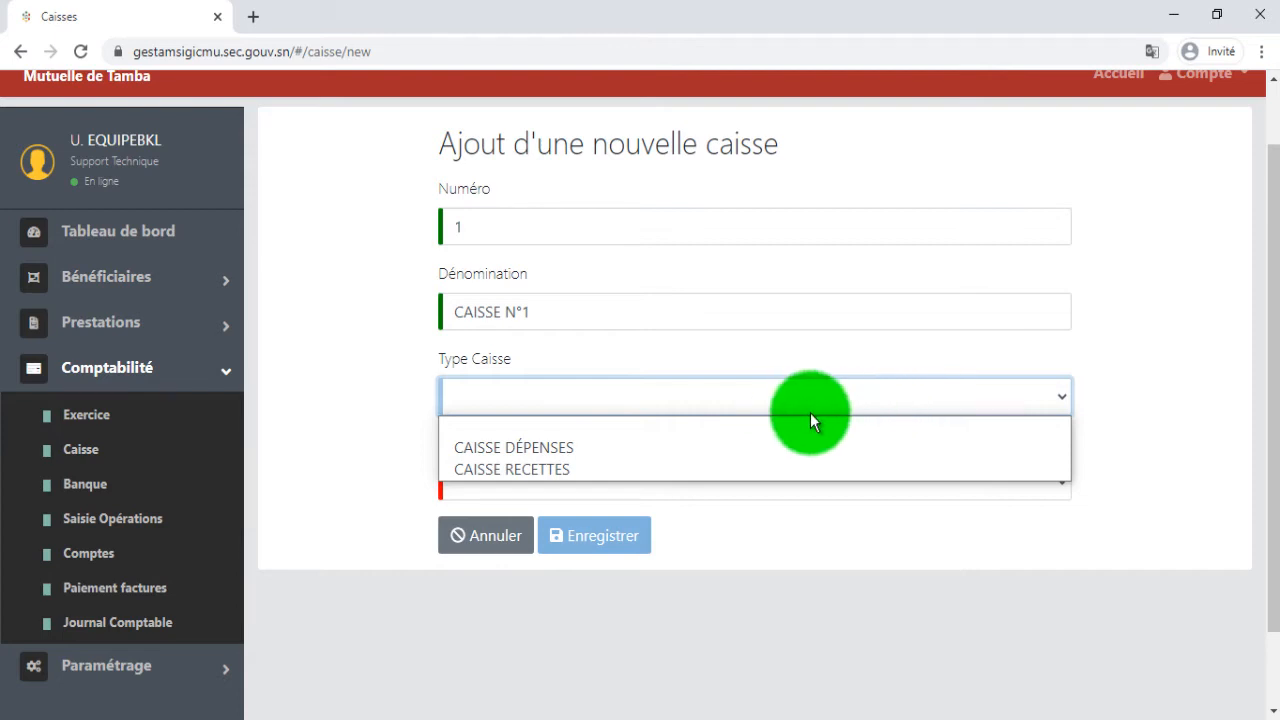
left_click(732, 442)
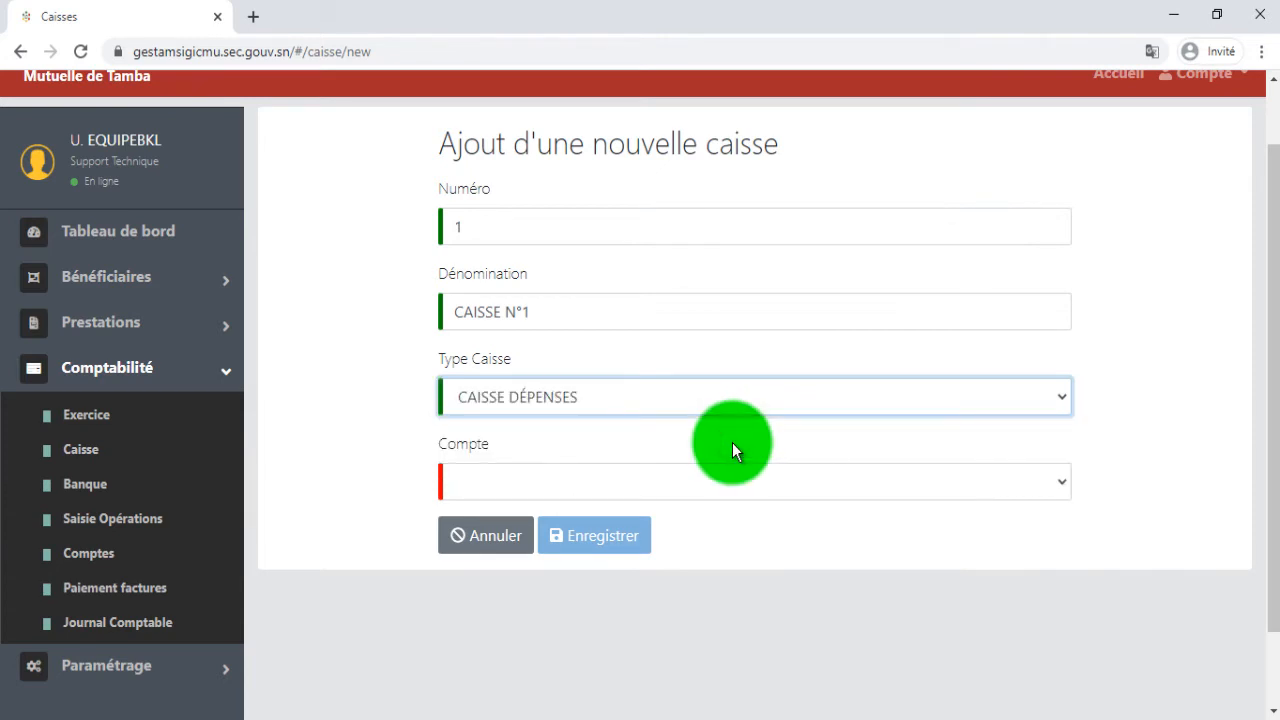
left_click(728, 483)
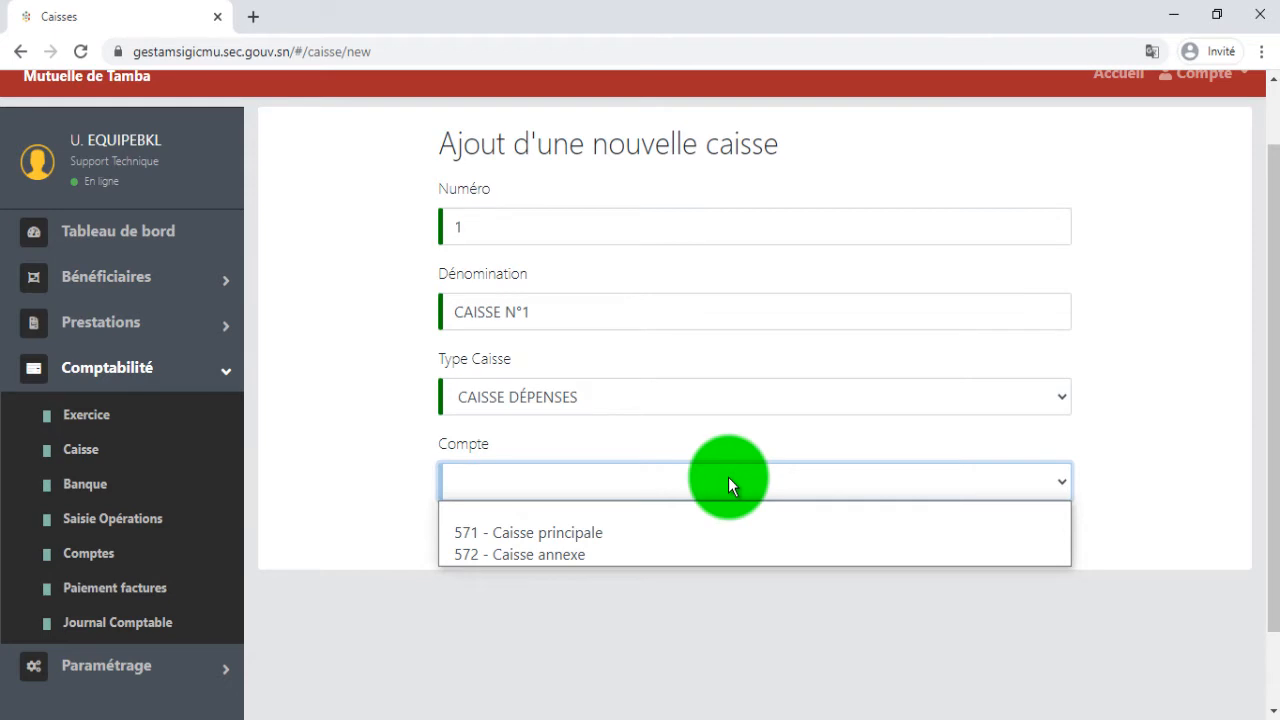
left_click(634, 535)
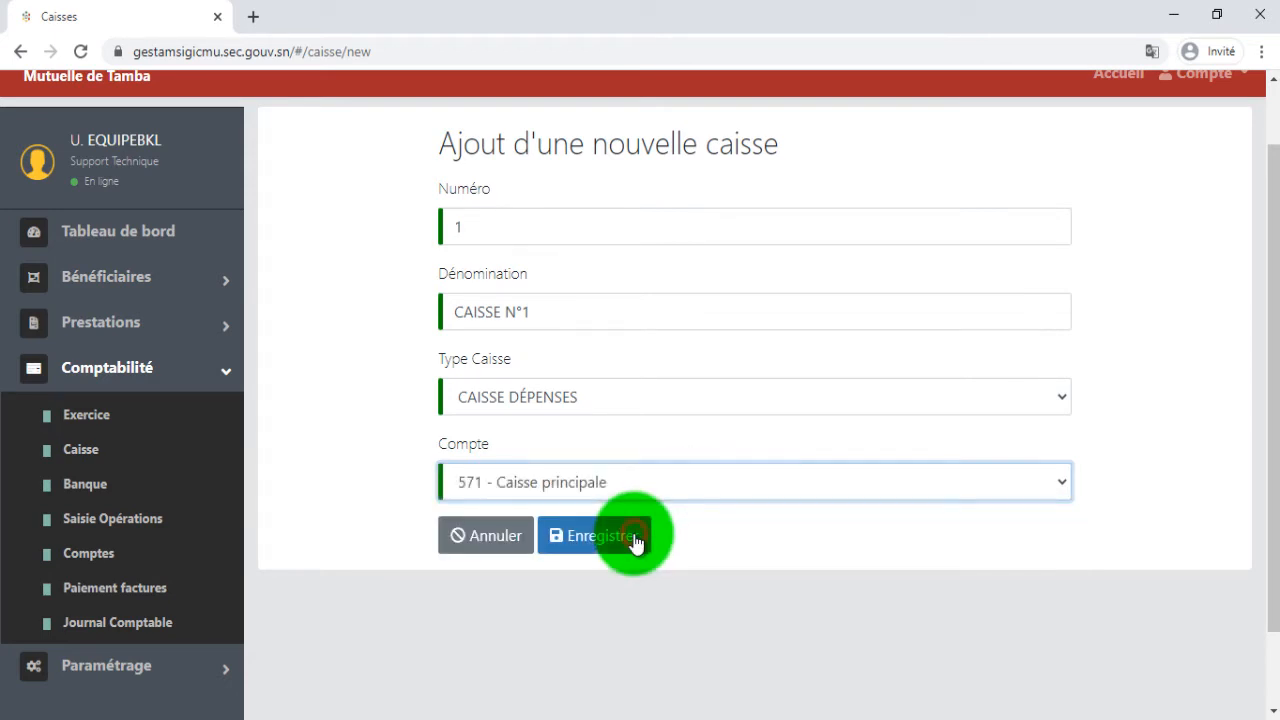
left_click(634, 537)
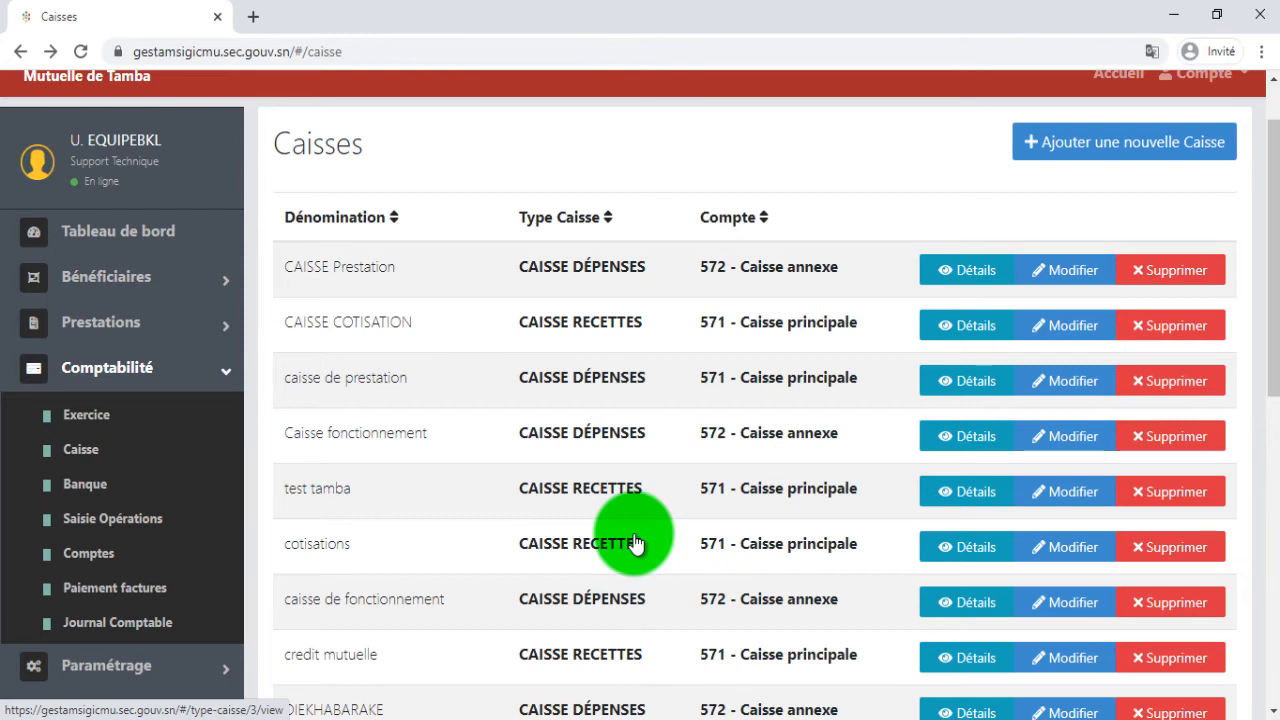
Open the form for adding a new bank account from the Banque list in Comptabilité.
left_click(100, 372)
left_click(100, 372)
left_click(100, 488)
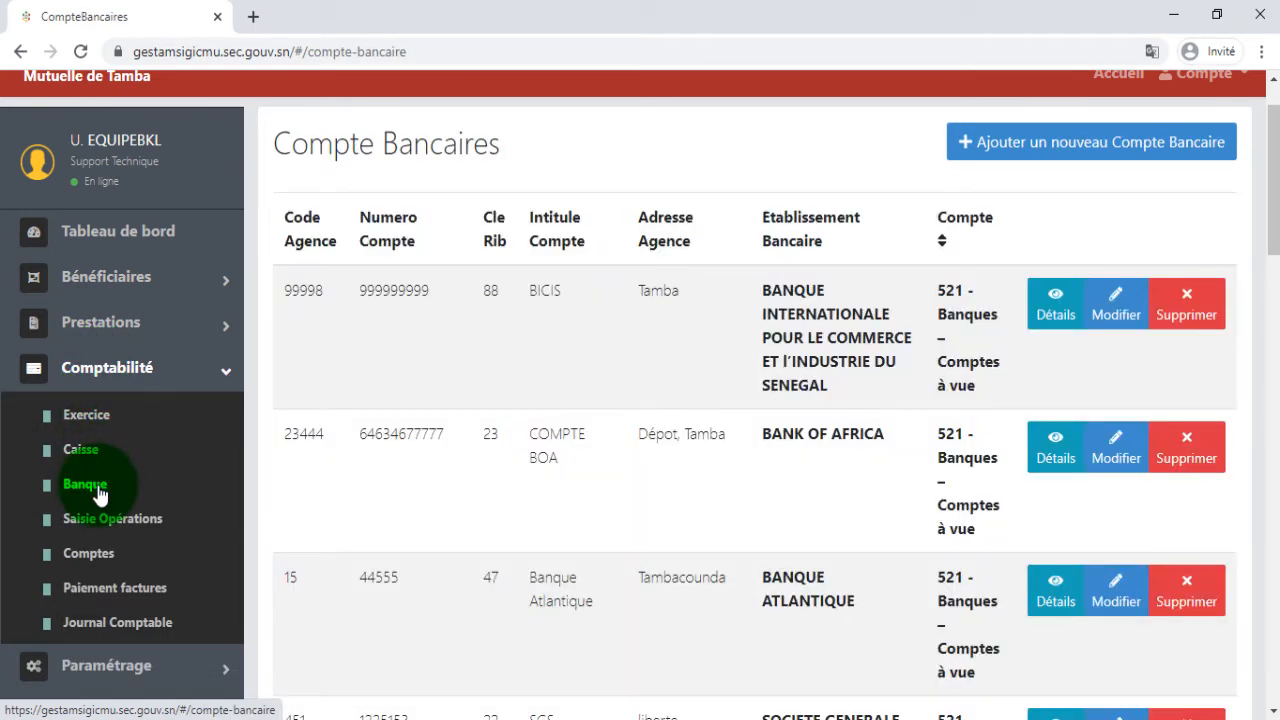
left_click(1099, 138)
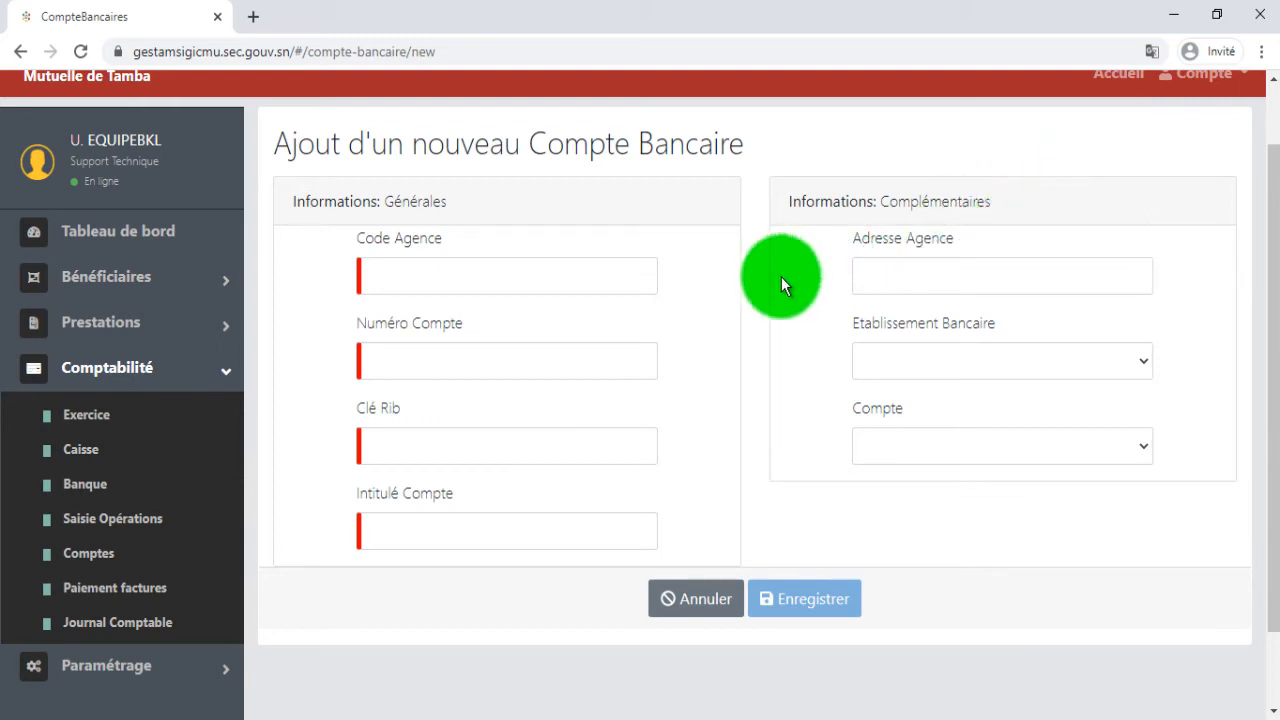
Go through the fields of the new bank account form, including the list of banks under Etablissement Bancaire.
left_click(608, 283)
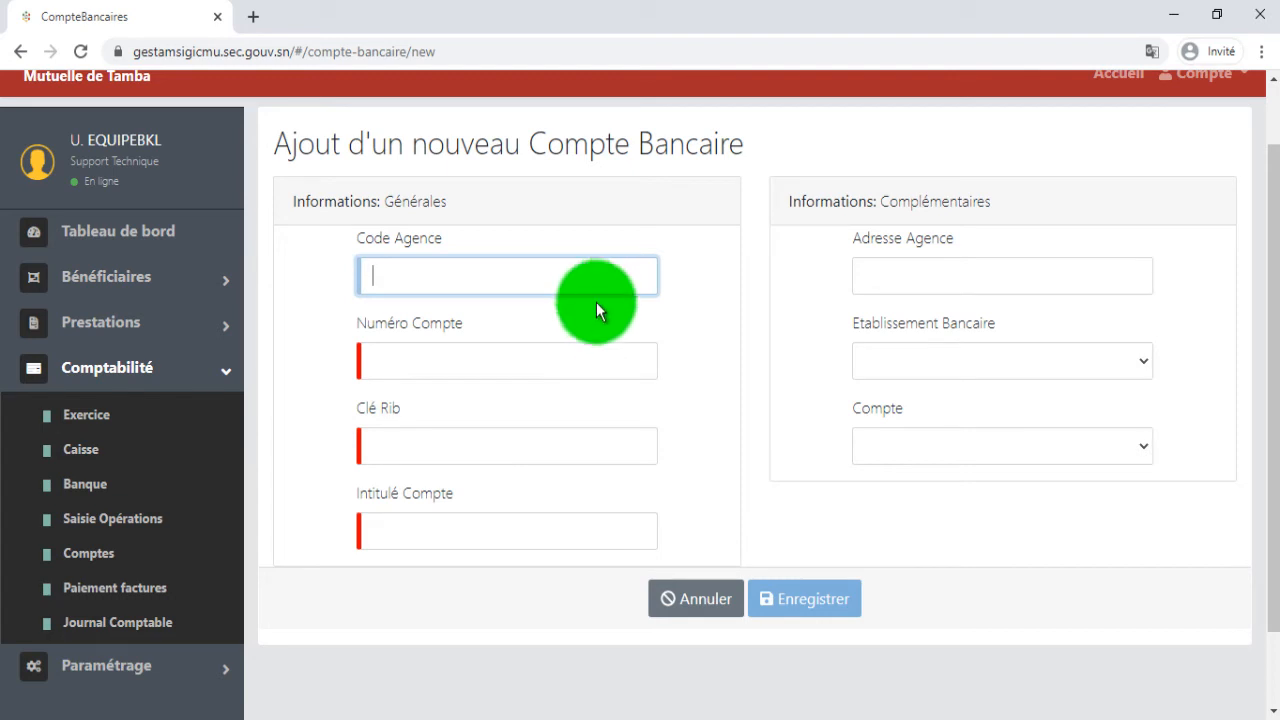
left_click(583, 354)
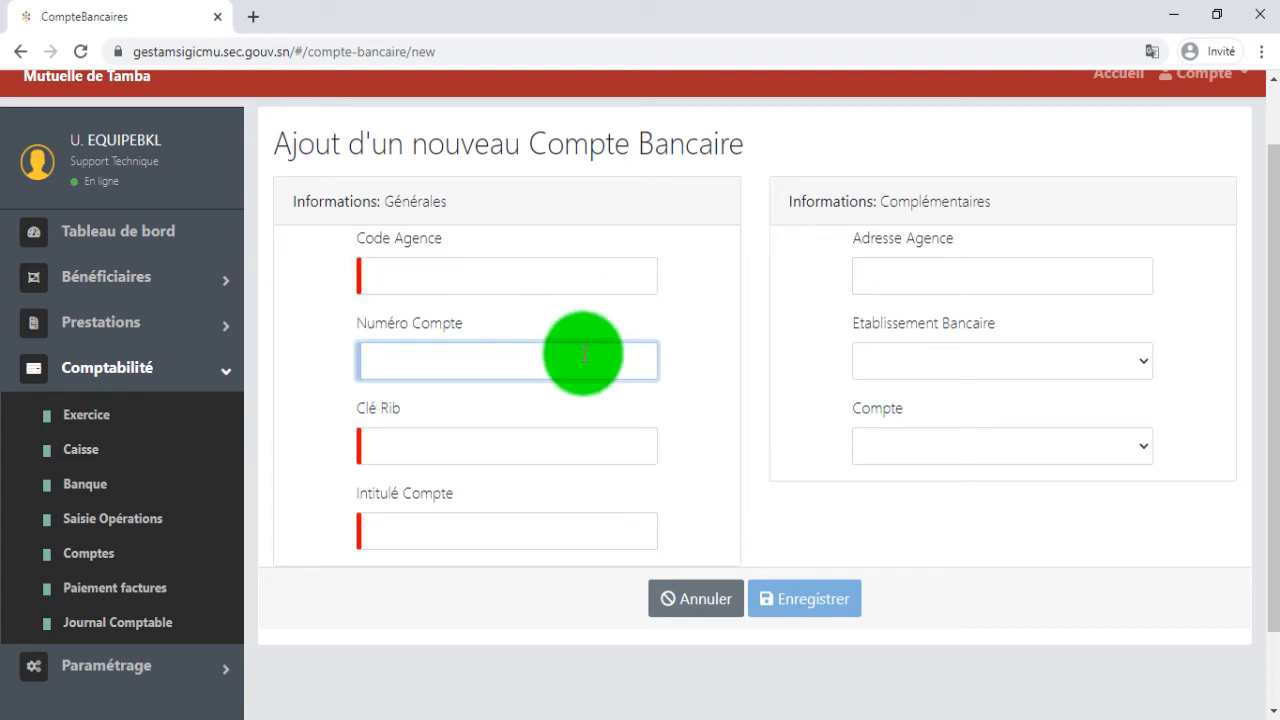
left_click(586, 449)
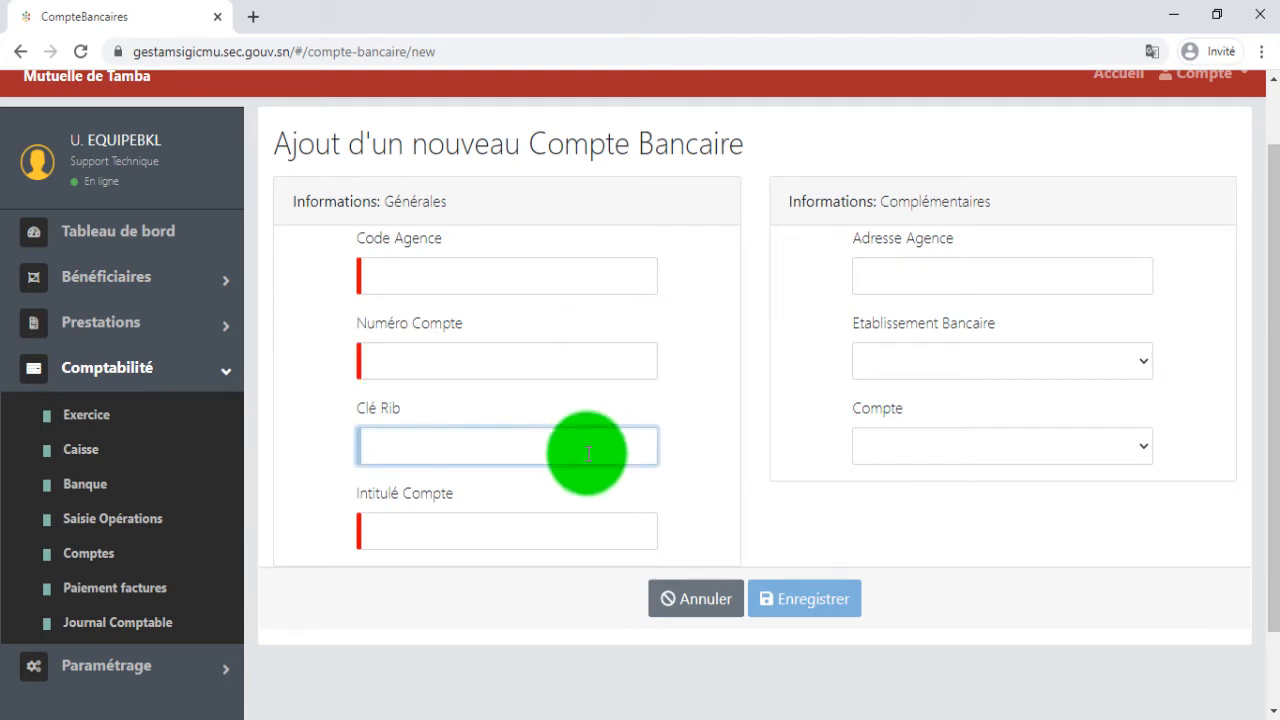
left_click(591, 524)
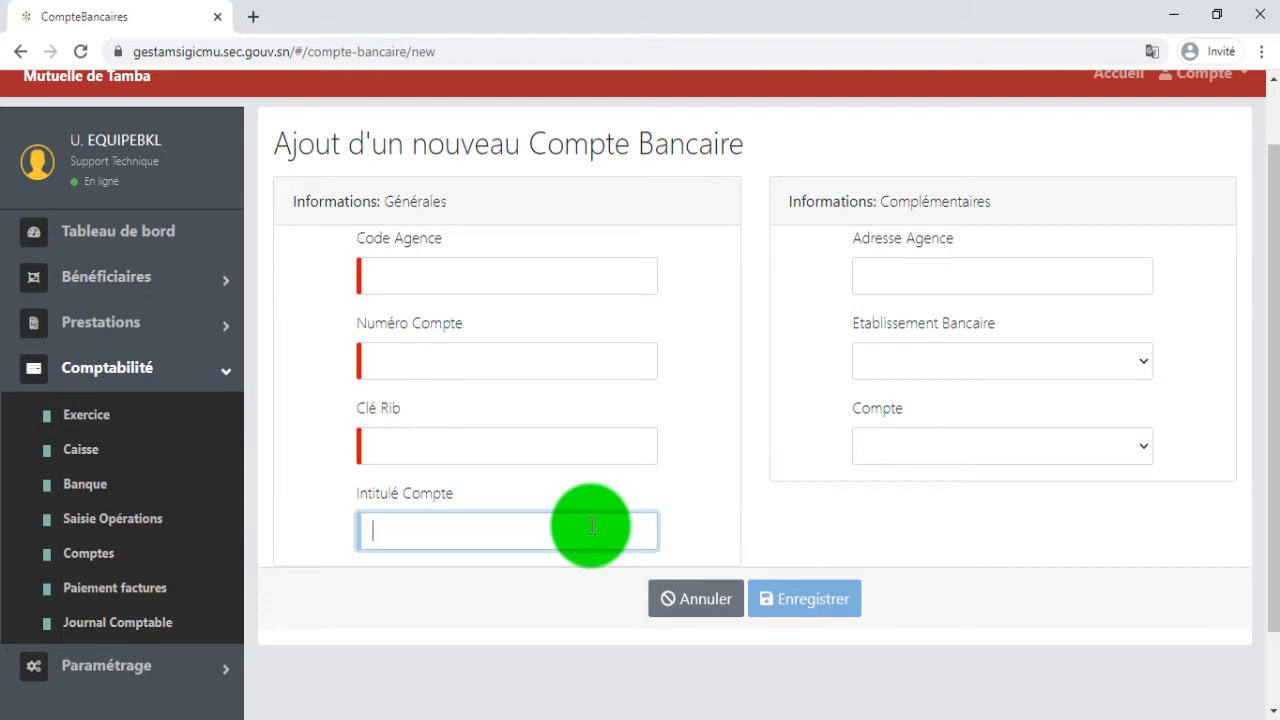
left_click(1004, 265)
left_click(1010, 360)
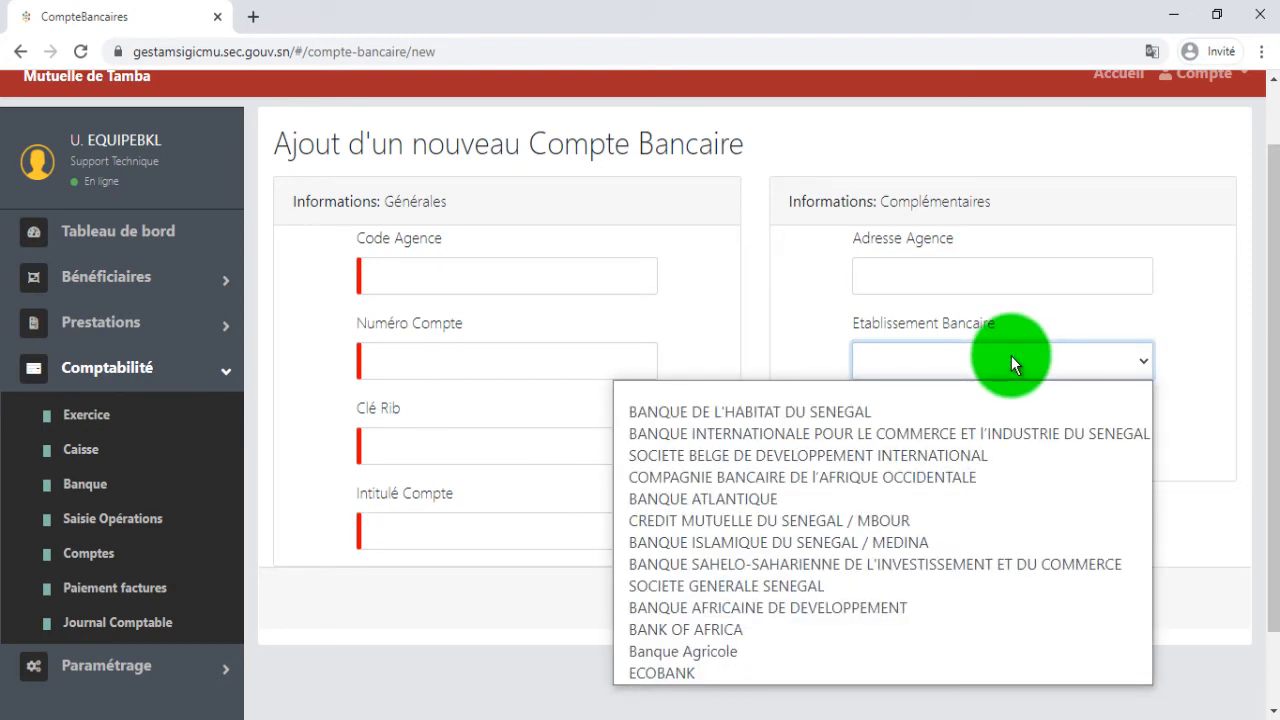
left_click(1011, 356)
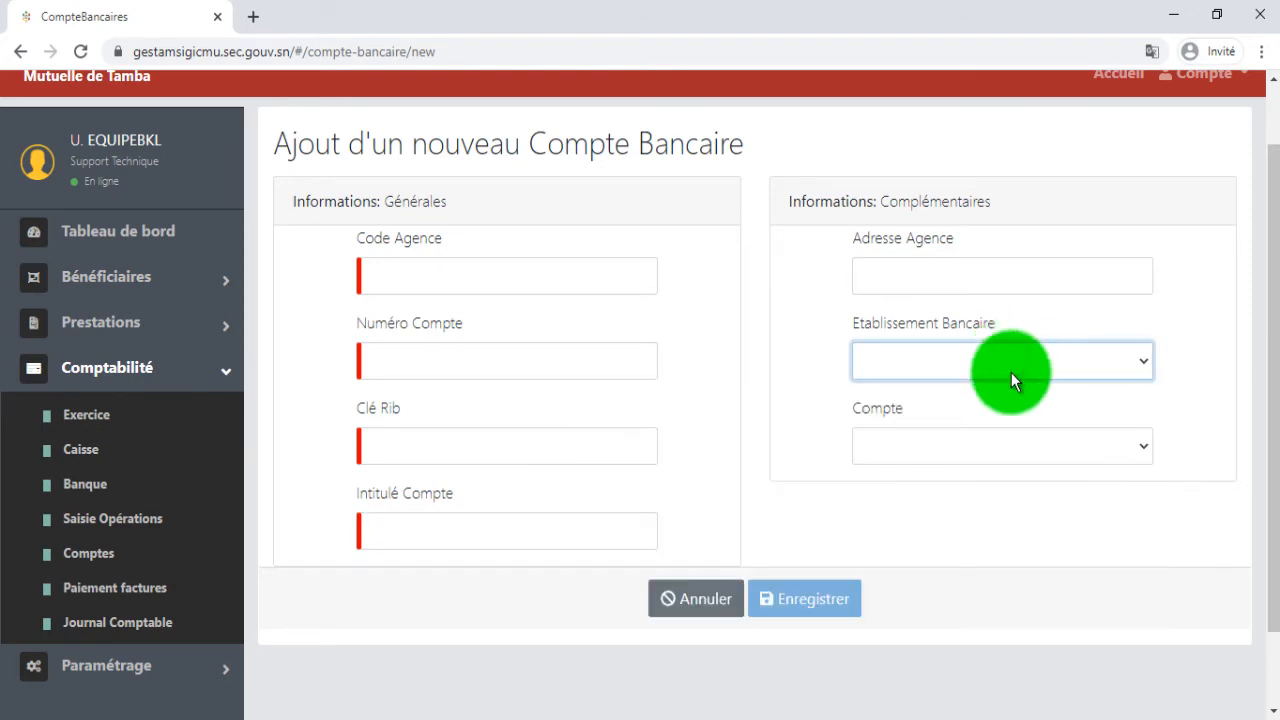
left_click(1011, 460)
left_click(1011, 460)
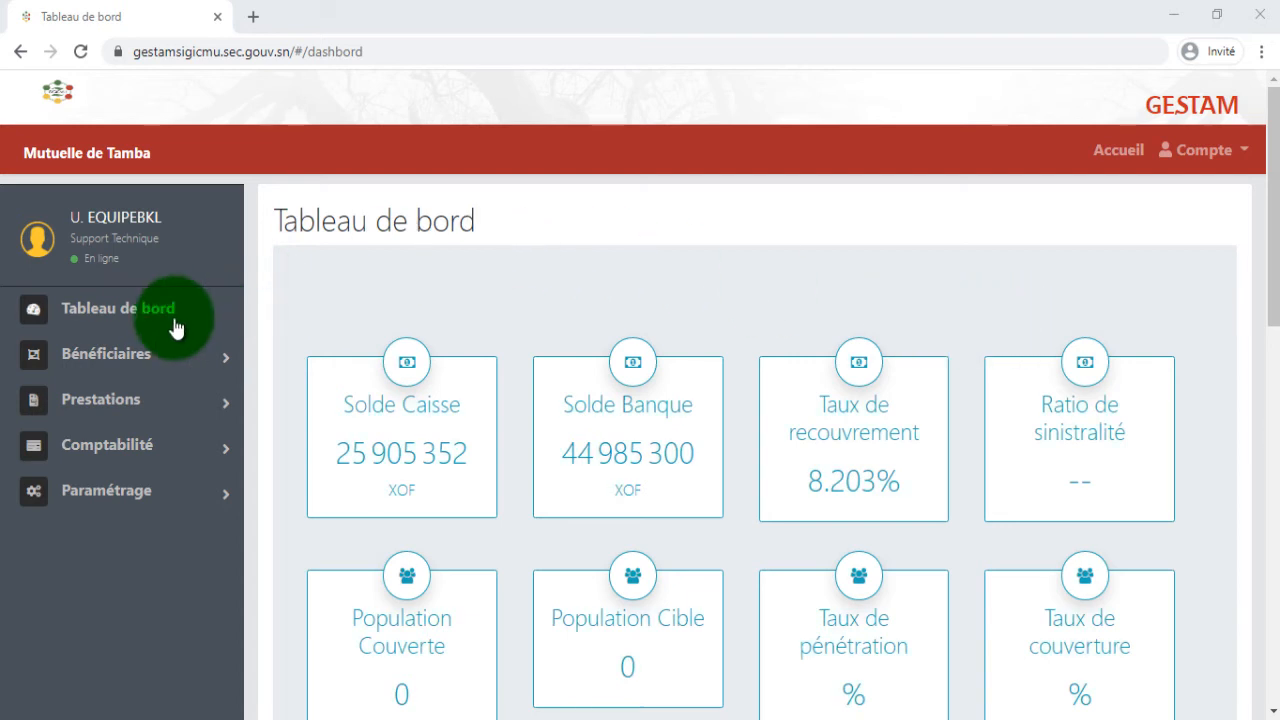
Open the form for adding a new financial operation from Saisie Opérations in the Comptabilité section.
left_click(122, 450)
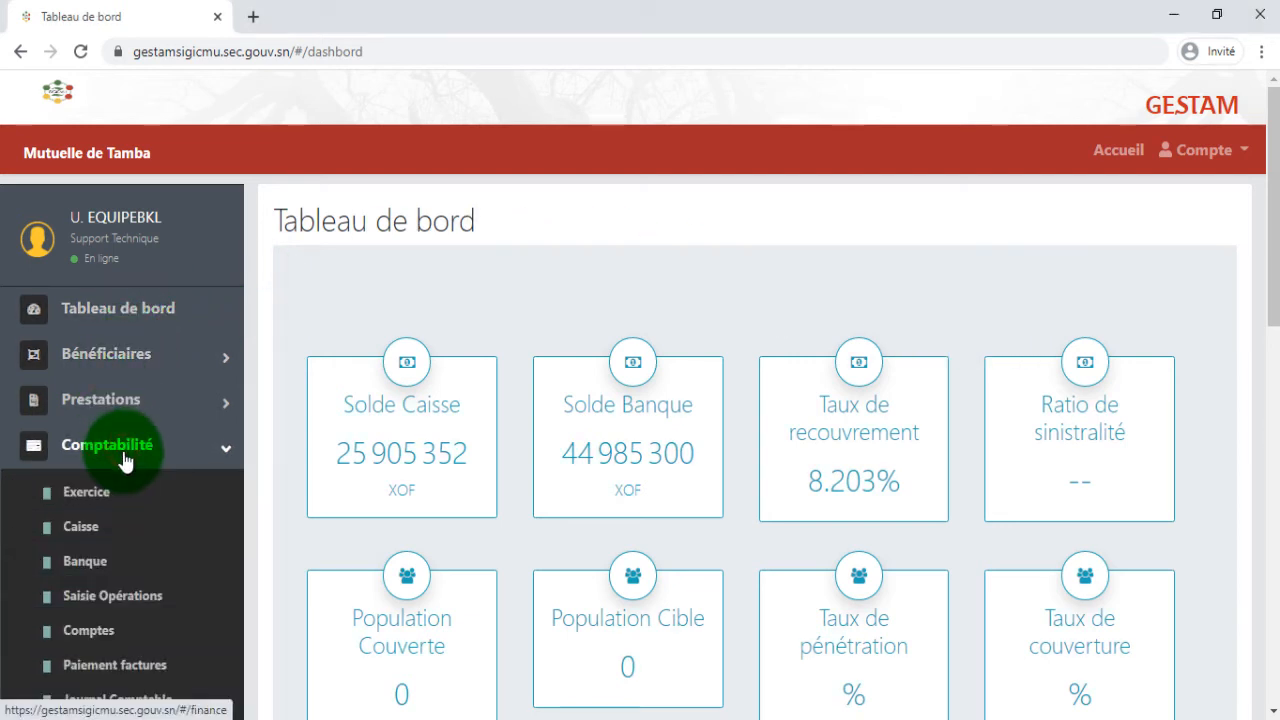
left_click(135, 604)
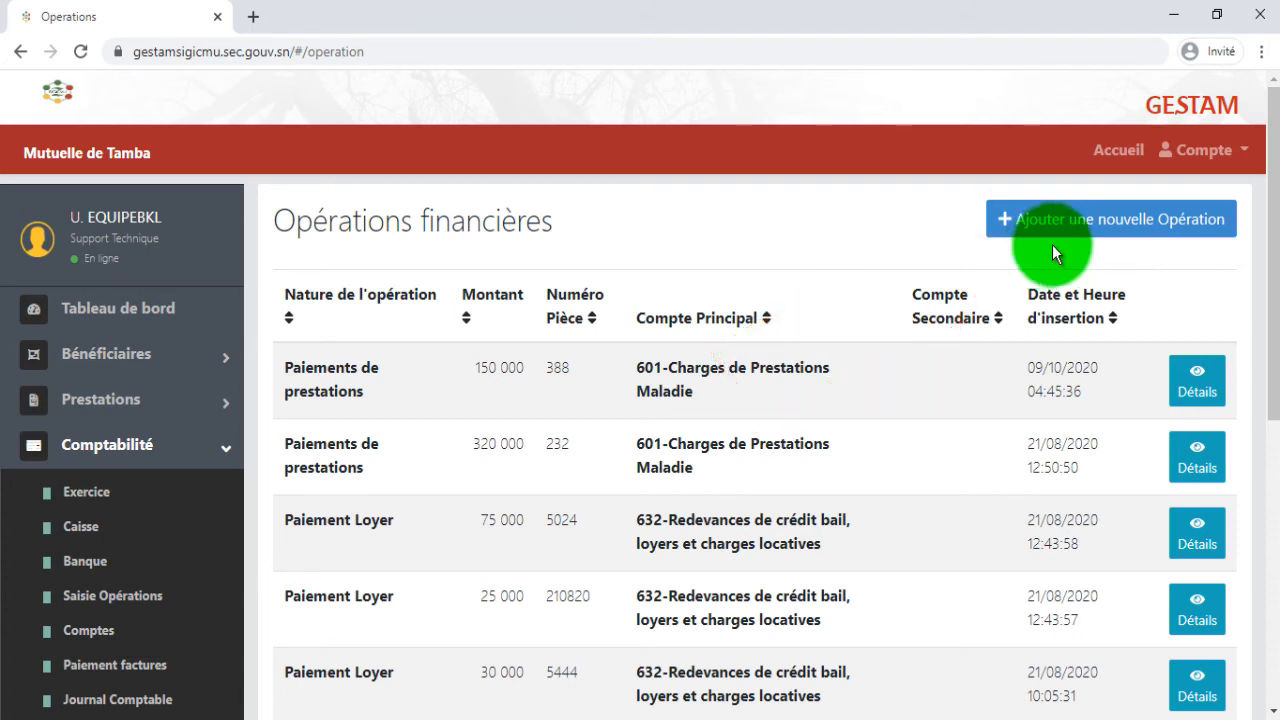
left_click(1090, 240)
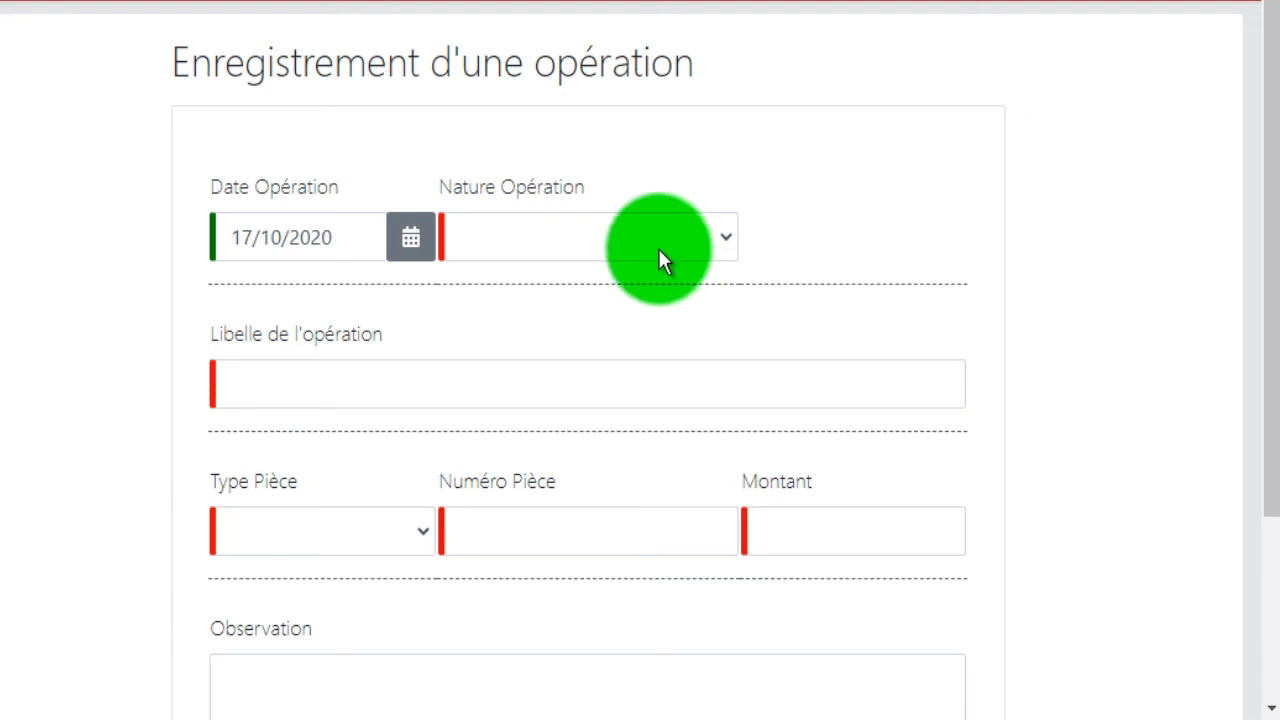
Review the calendar for Date Opération and set the Nature Opération to NP007 - Paiements de prestations.
left_click(420, 243)
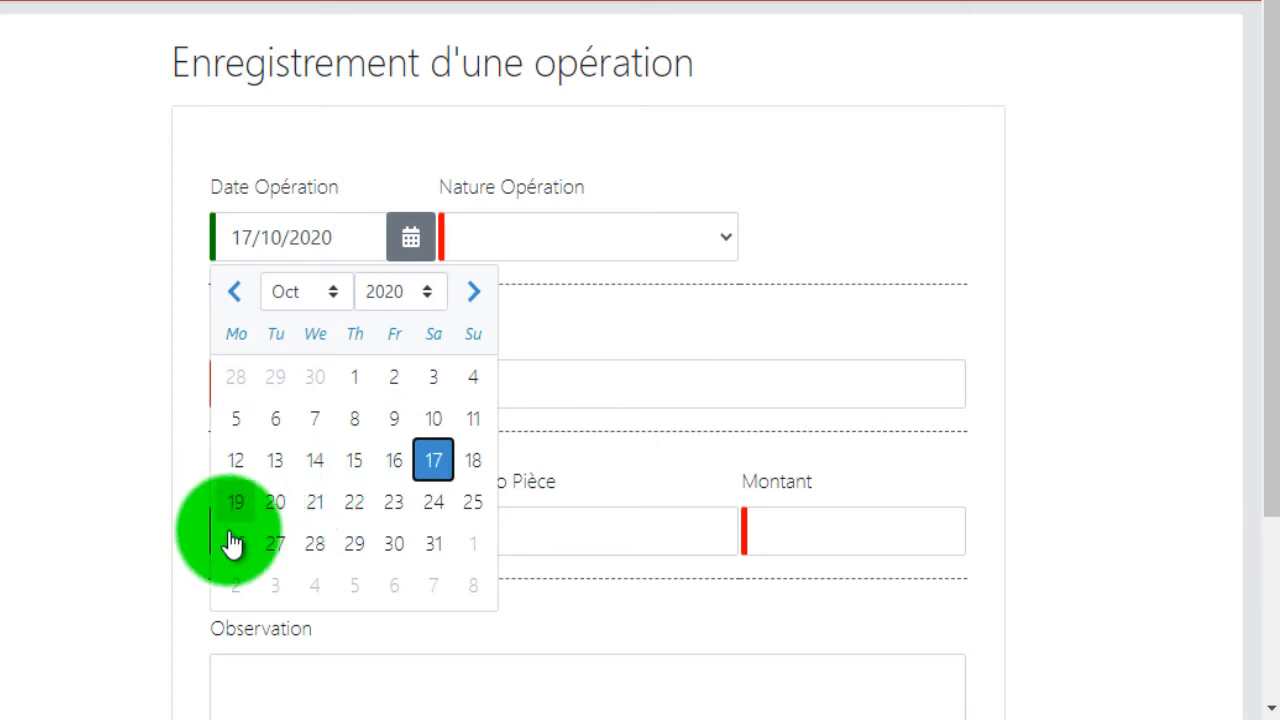
left_click(606, 236)
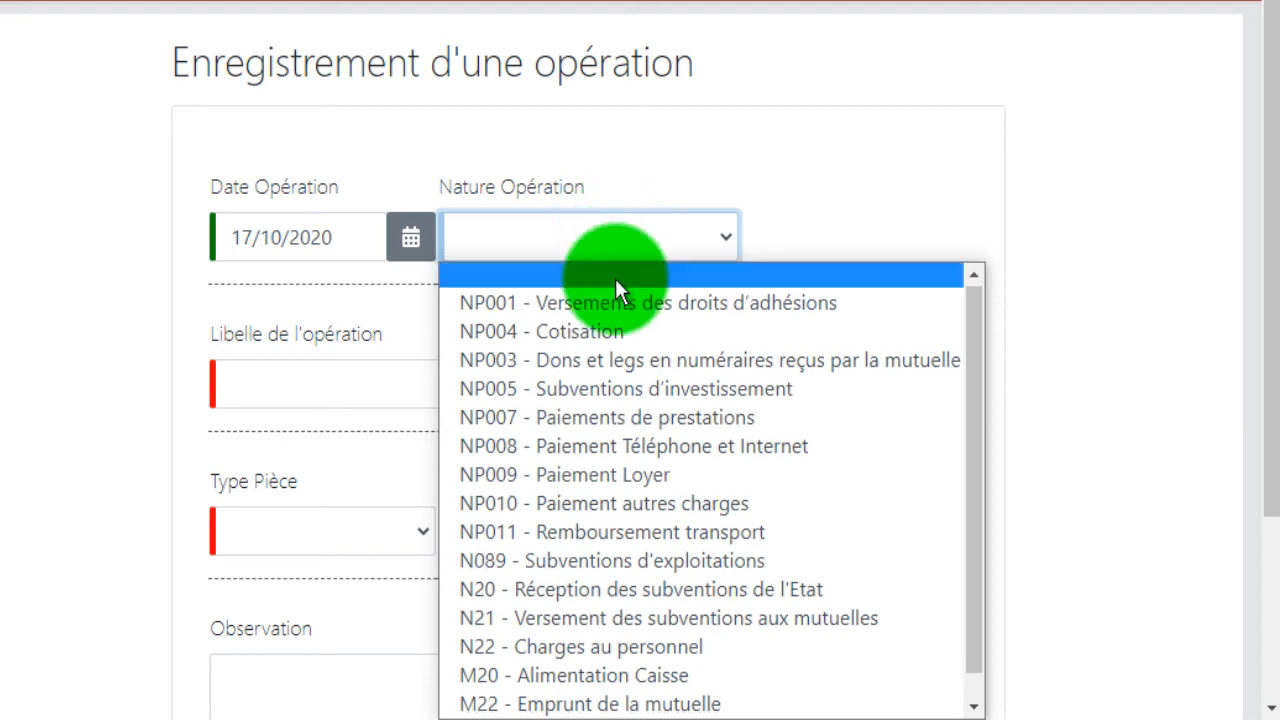
scroll(617, 290, "down", 1)
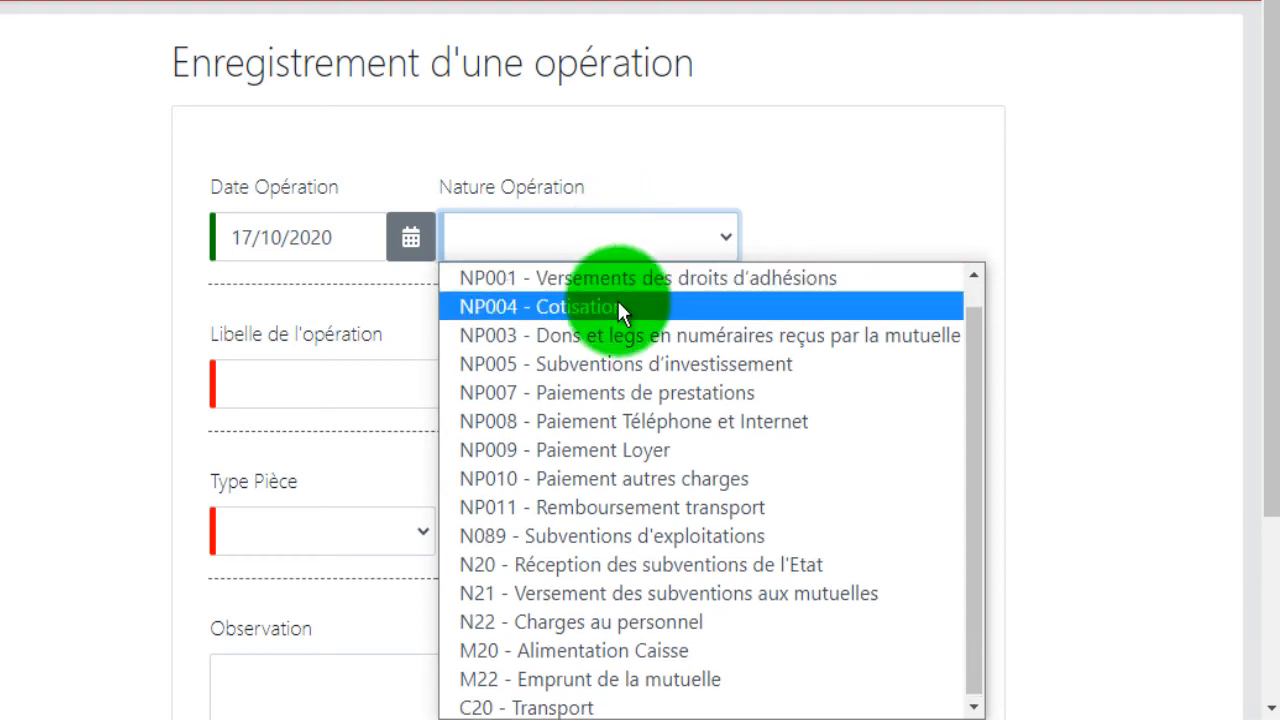
left_click(641, 398)
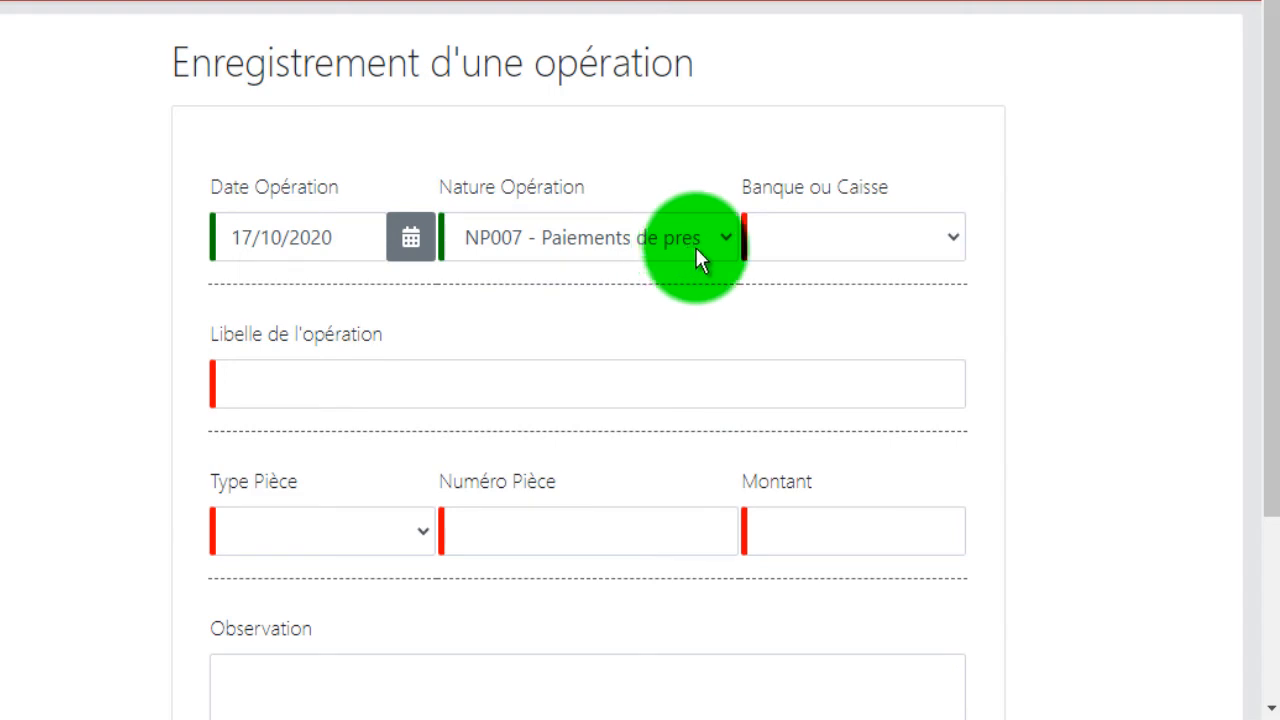
left_click(800, 247)
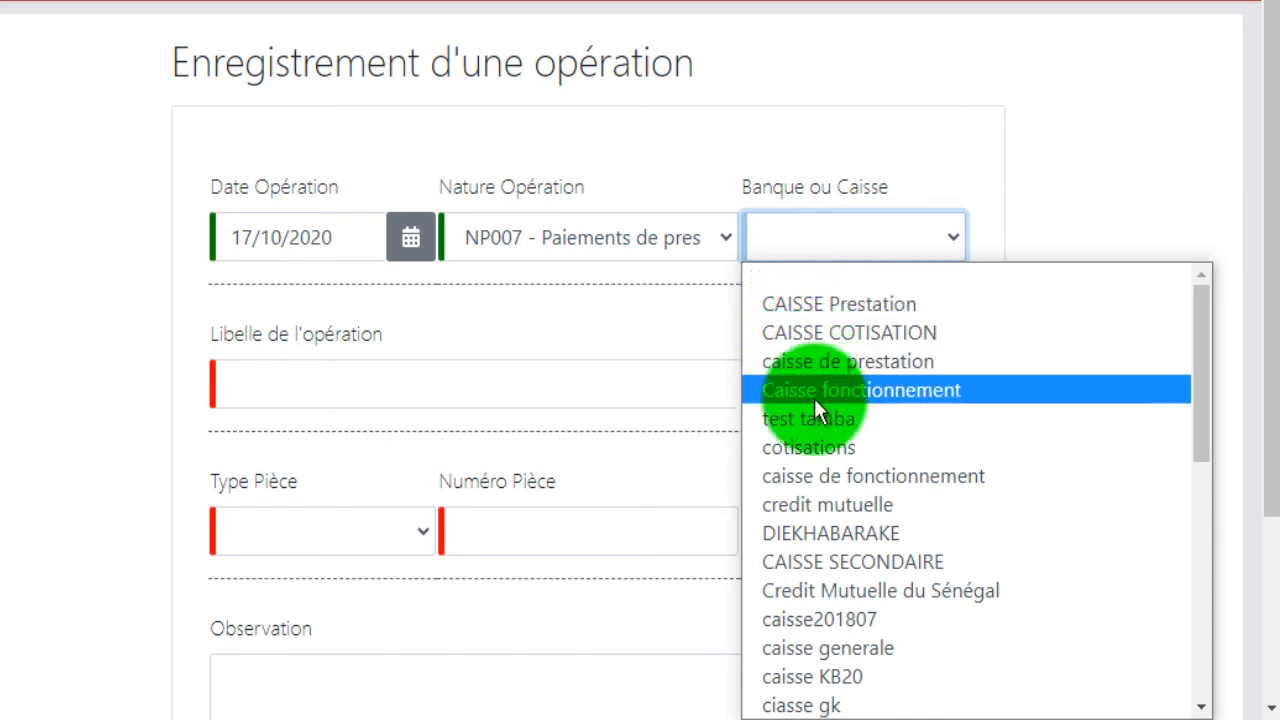
scroll(820, 457, "down", 3)
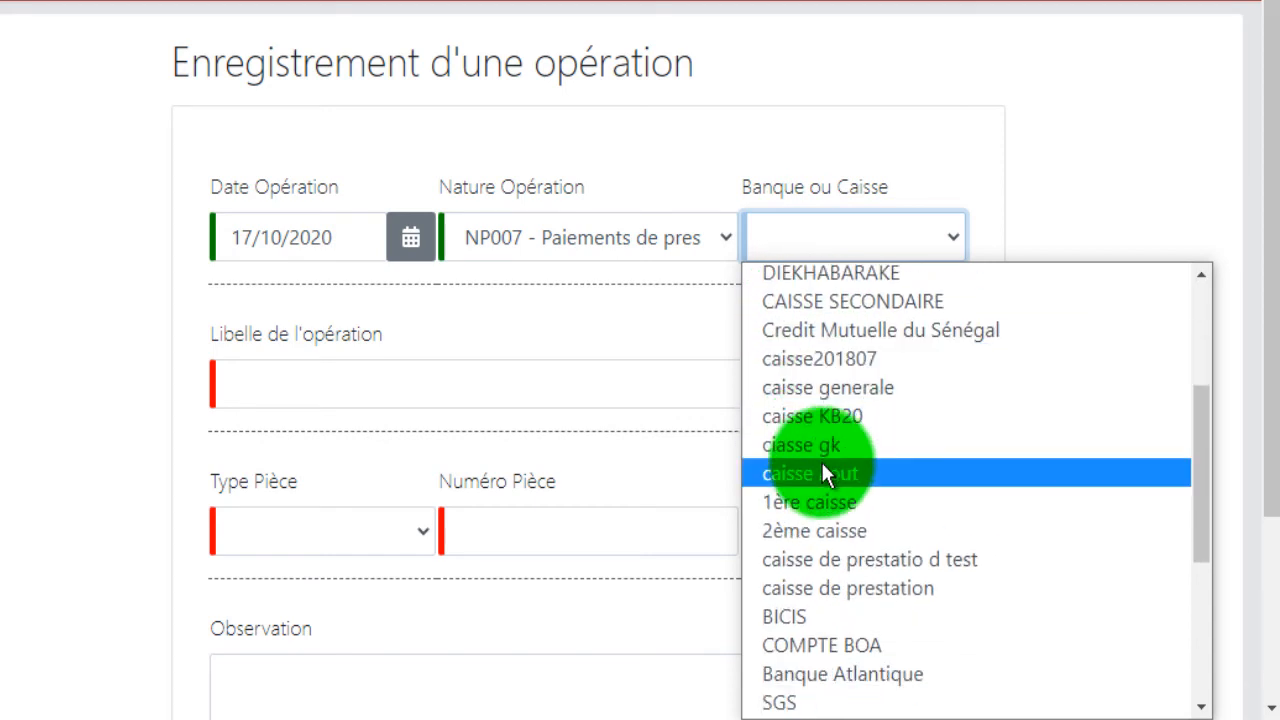
left_click(847, 614)
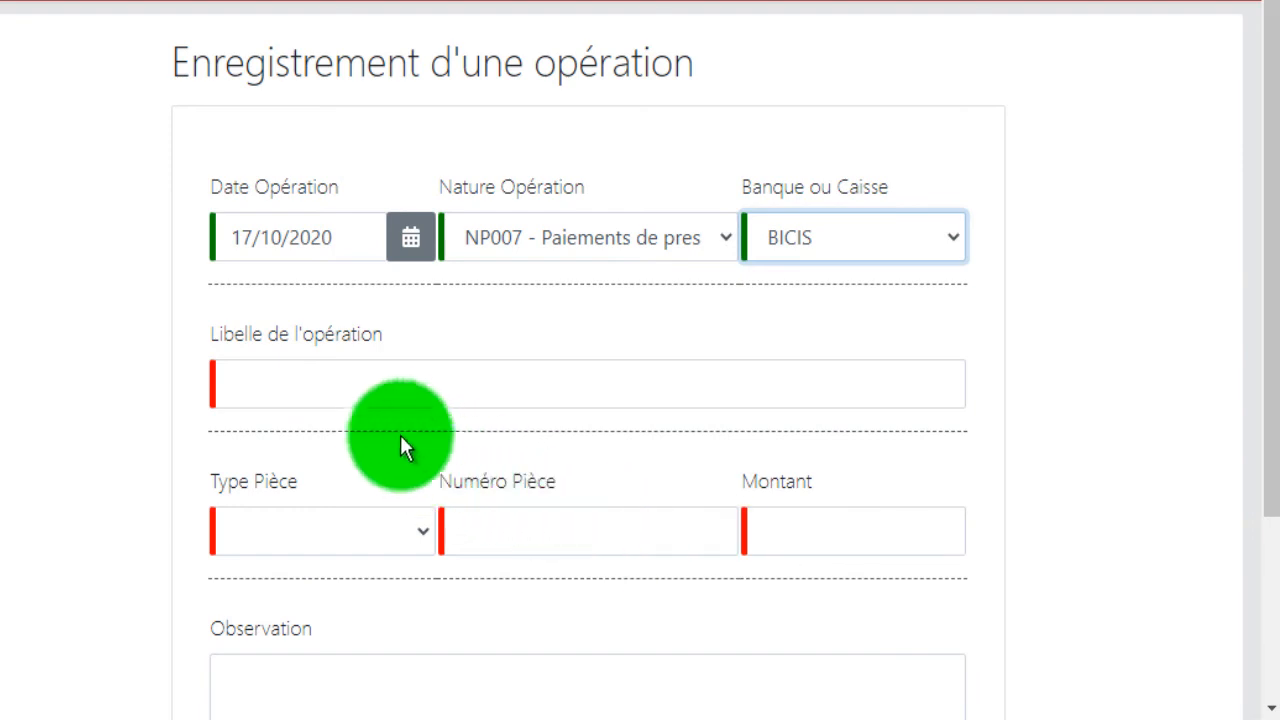
Set the operation's Banque ou Caisse to BOA and enter PAIEMENT DE PRESTATION as its Libelle.
left_click(862, 233)
scroll(955, 450, "down", 6)
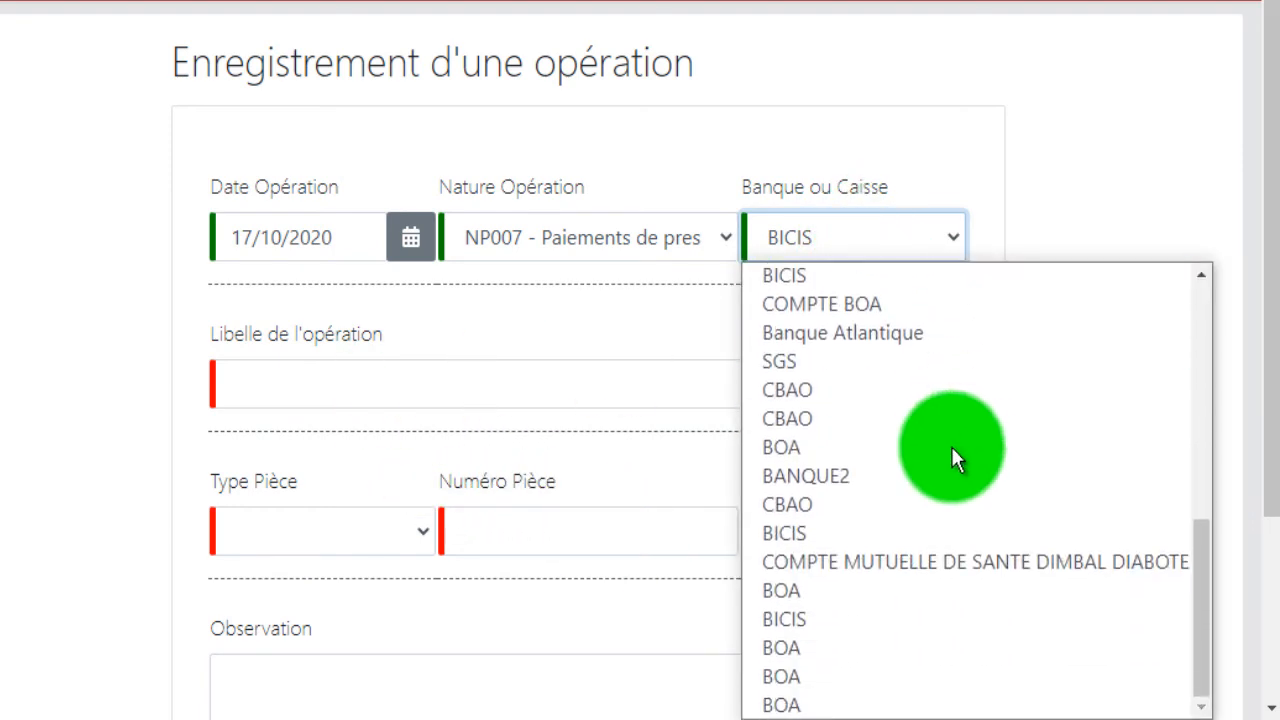
left_click(887, 440)
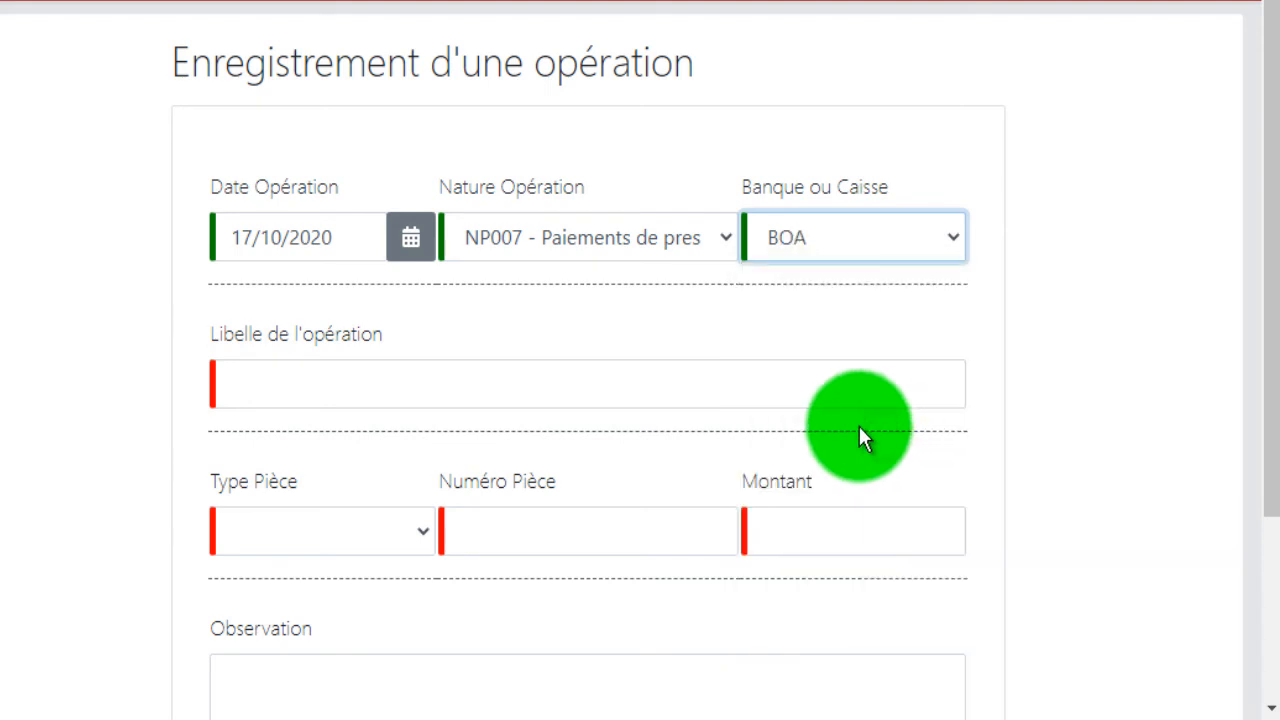
left_click(511, 391)
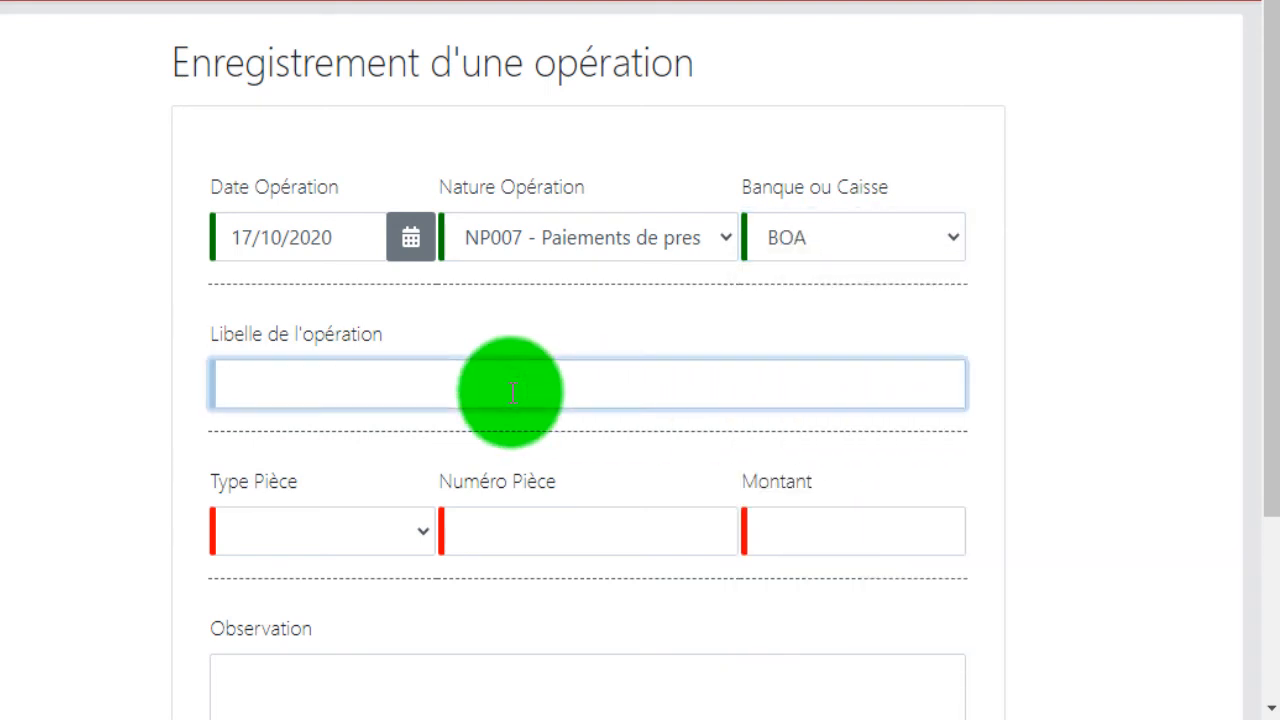
type("P")
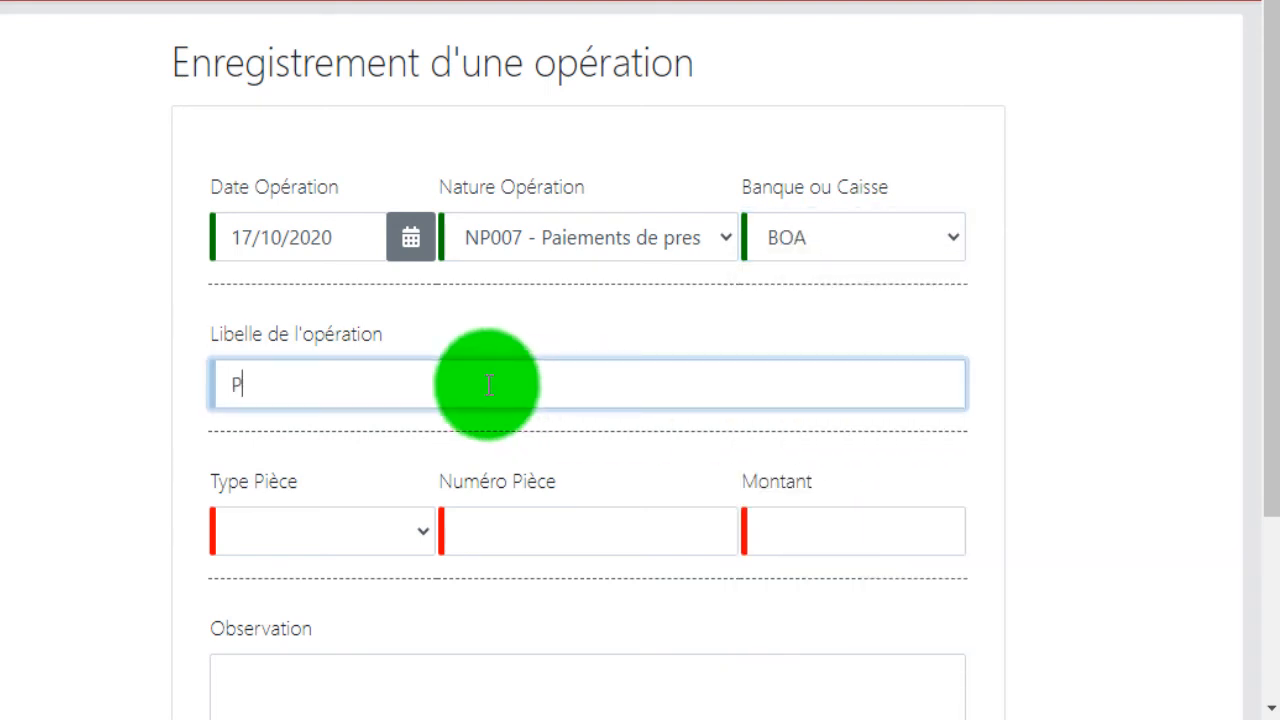
type("AIEMENT D")
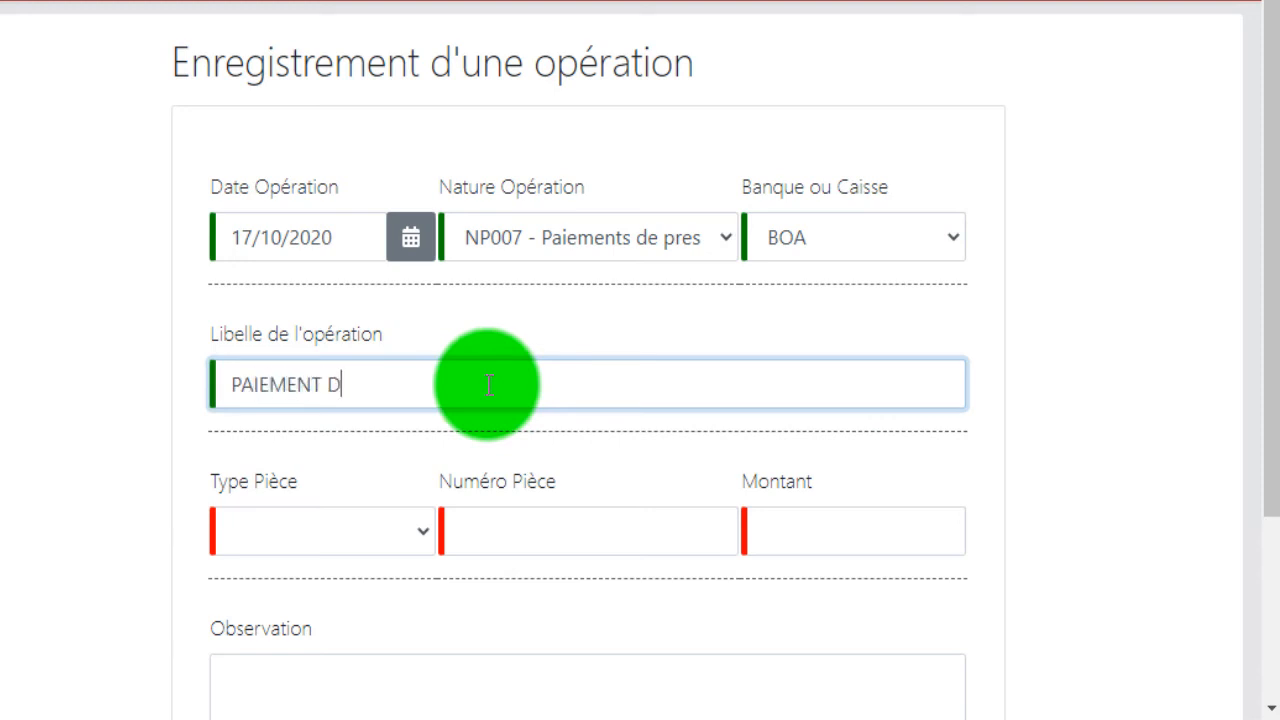
type("E PRESTATION")
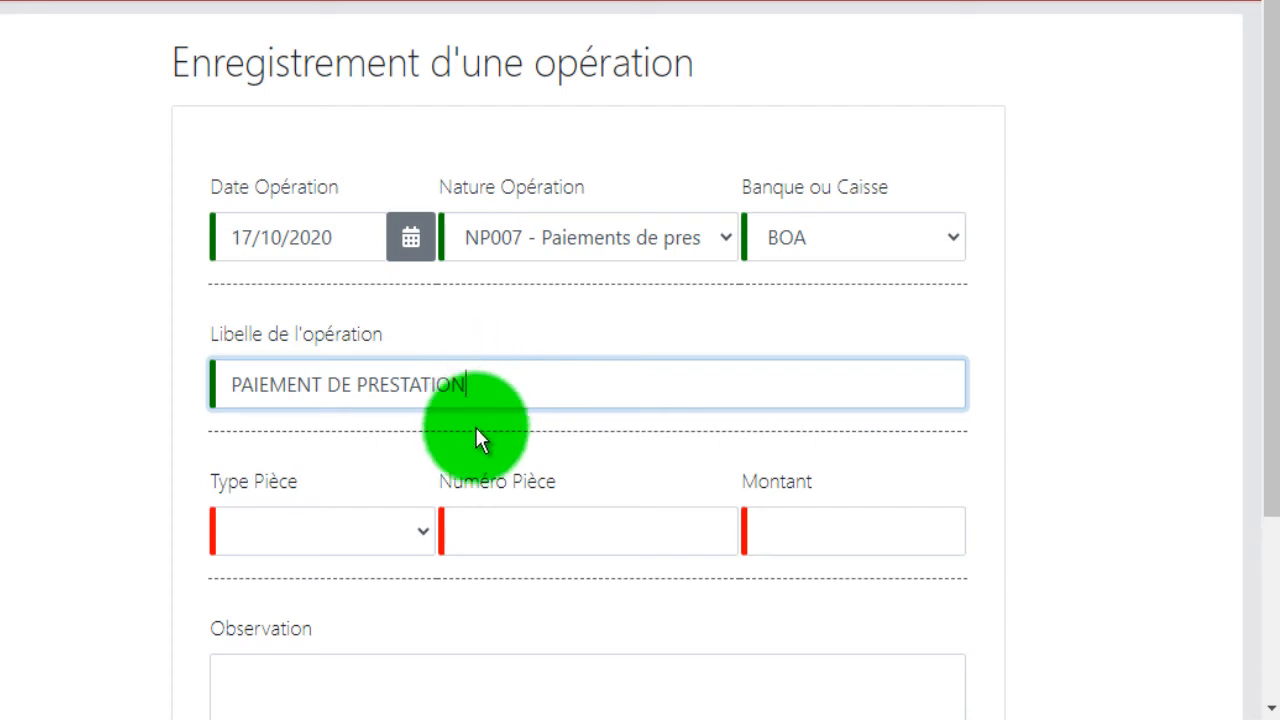
Set the Type Pièce to CHÈQUE and enter 5372608 as the Numéro Pièce.
scroll(417, 535, "down", 2)
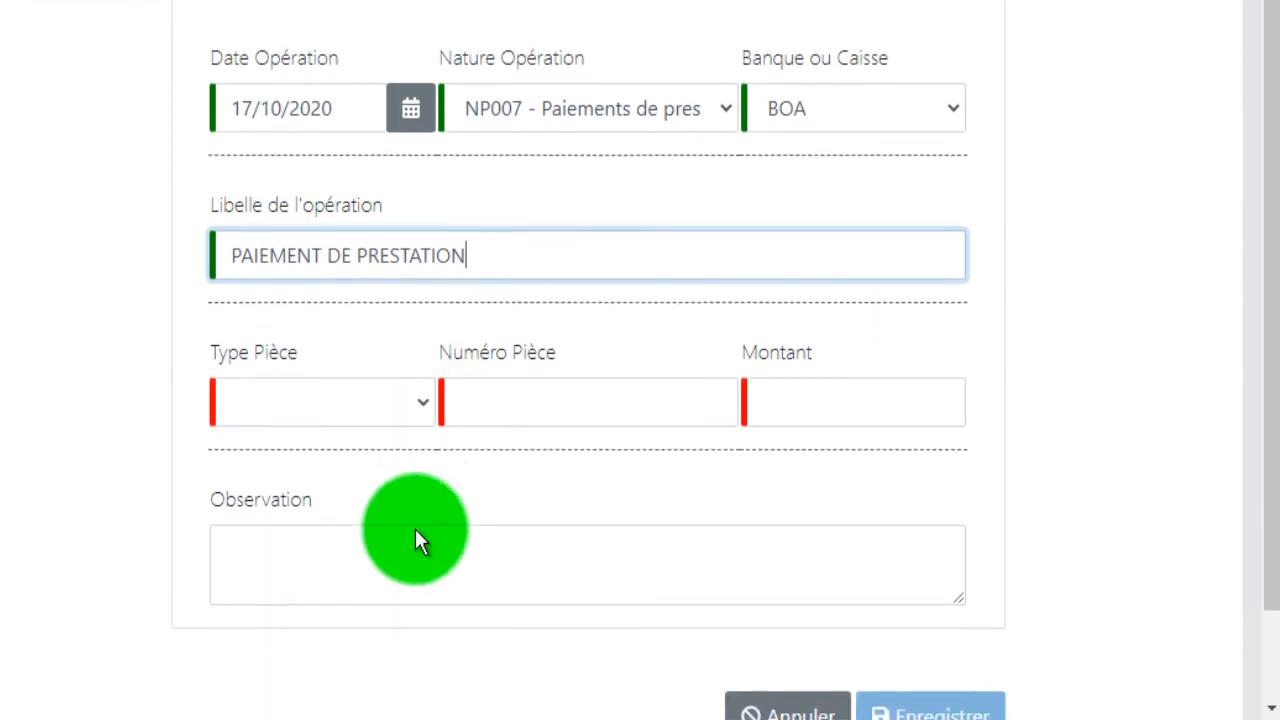
left_click(416, 409)
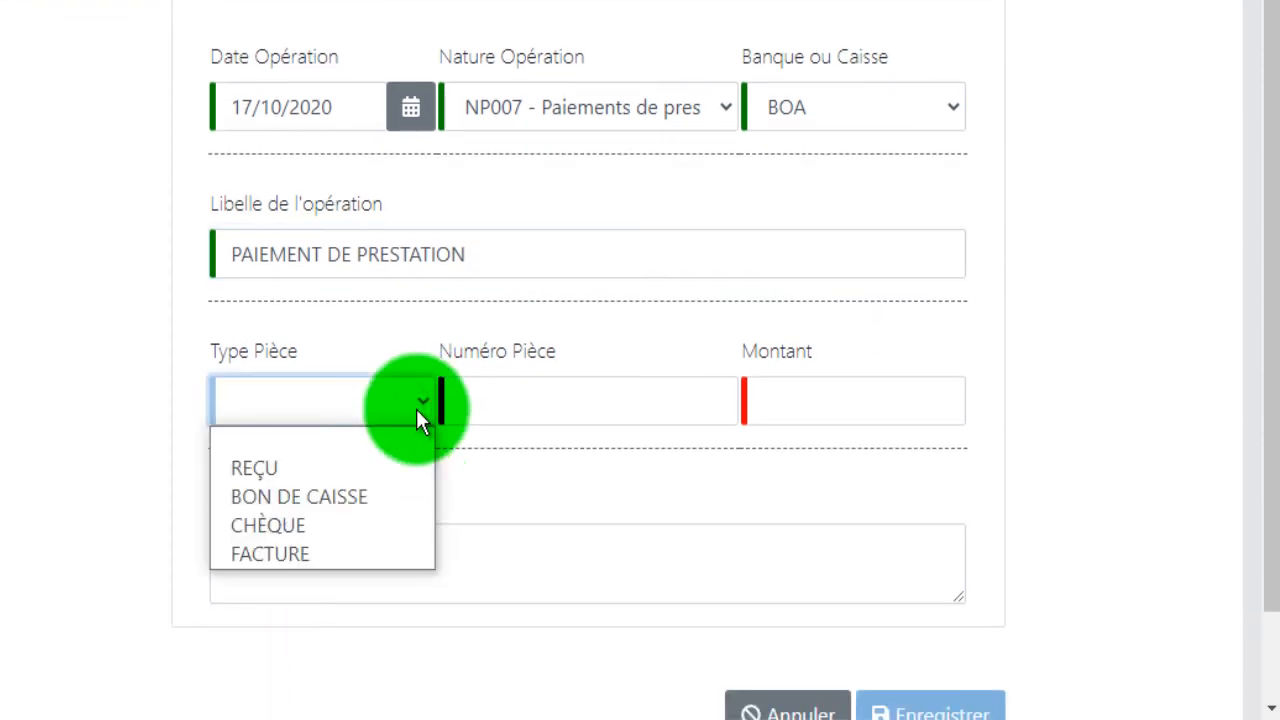
left_click(395, 526)
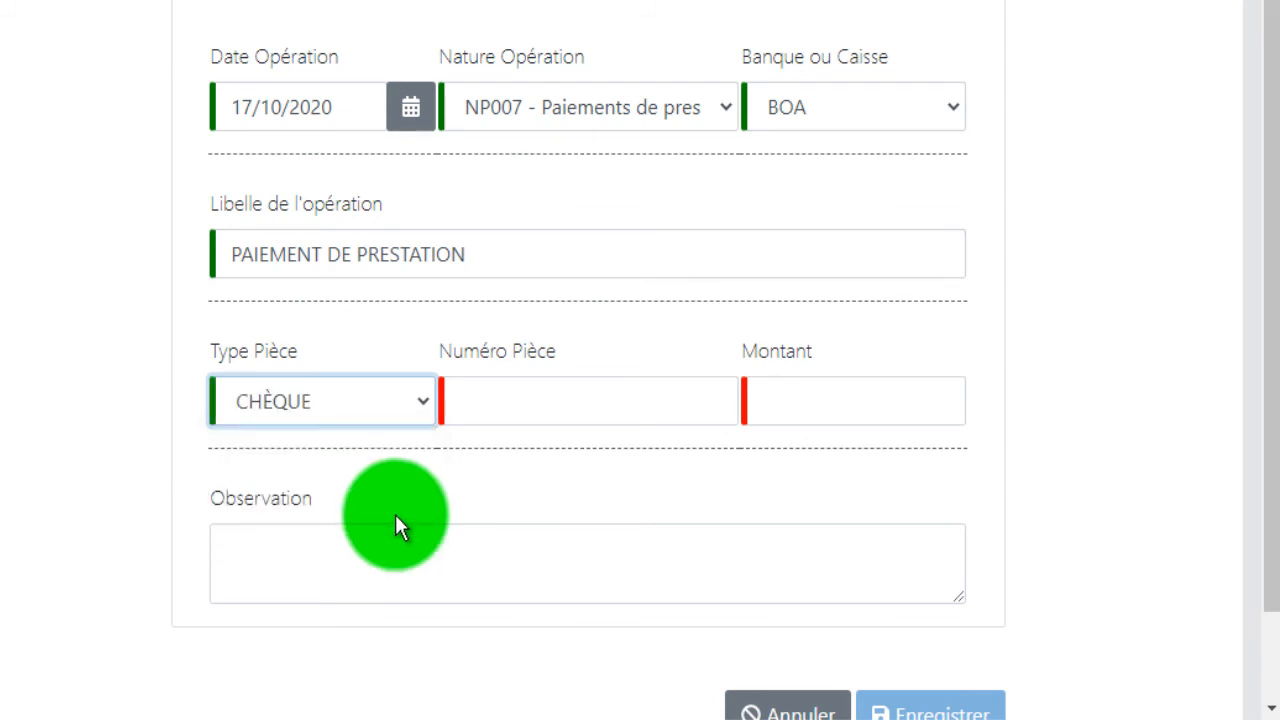
left_click(569, 398)
type("537")
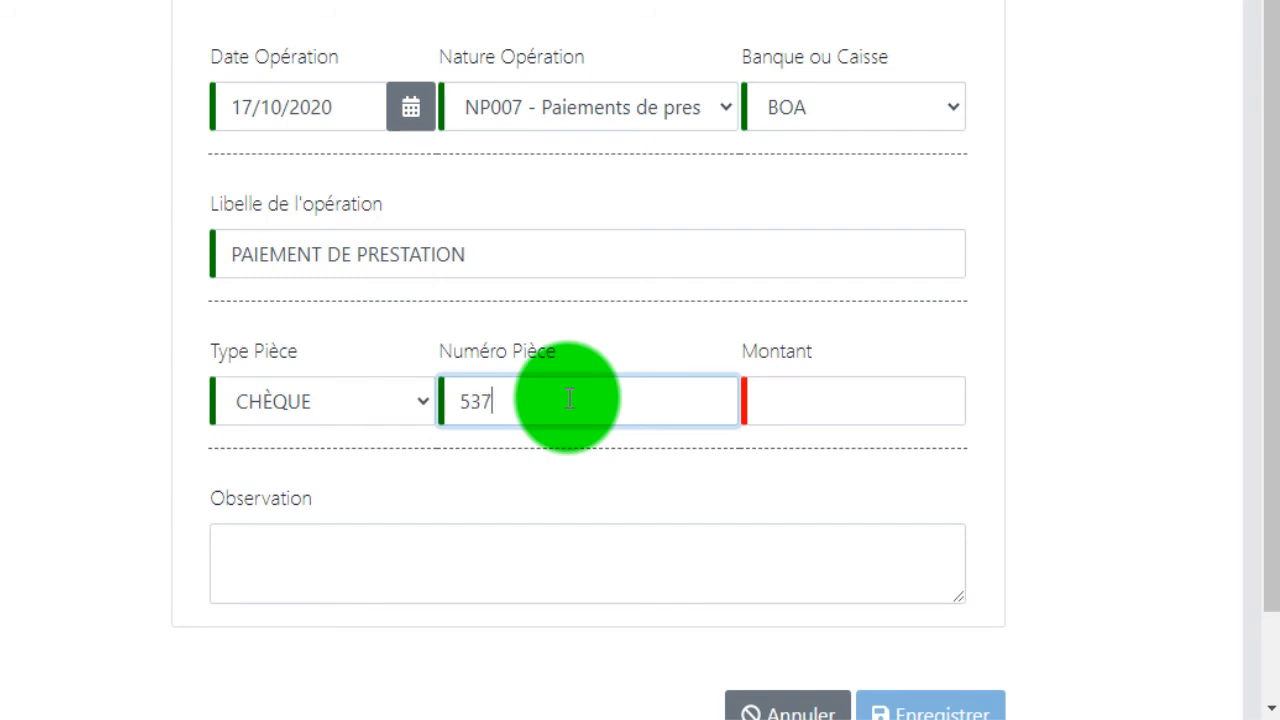
type("2608")
Enter 50000 as the operation's Montant and save the operation without an Observation.
left_click(846, 423)
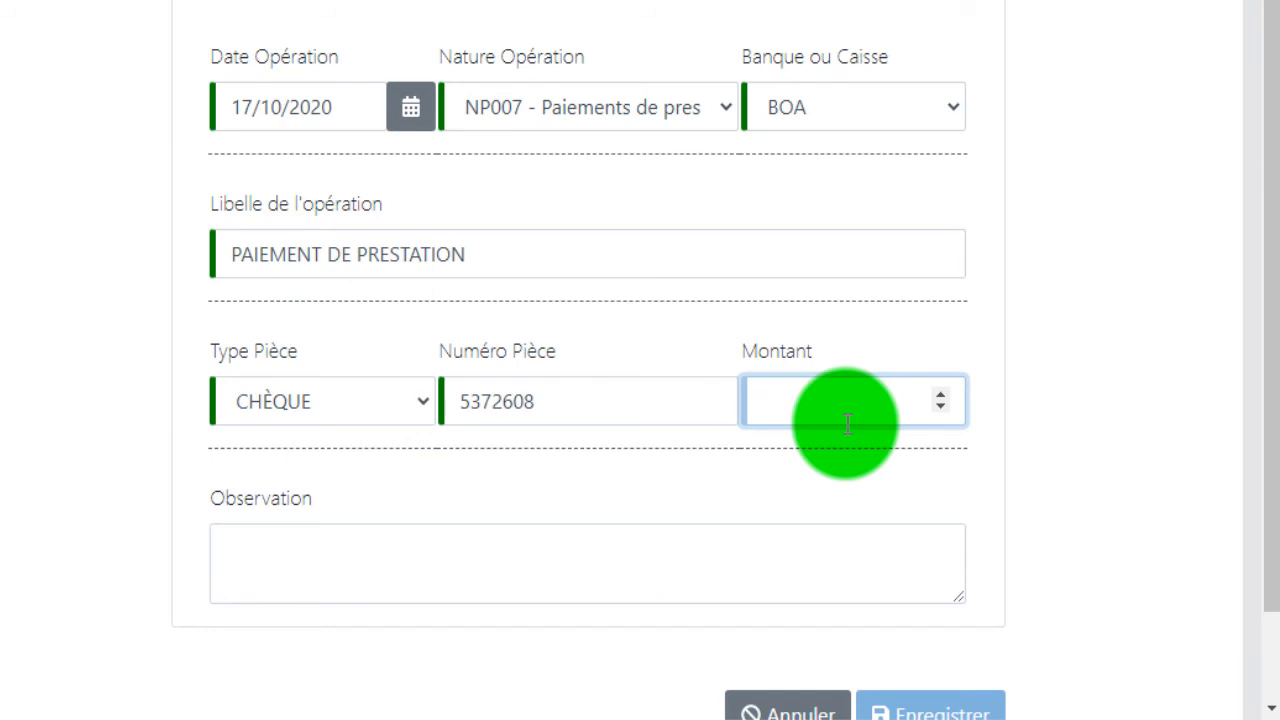
type("50")
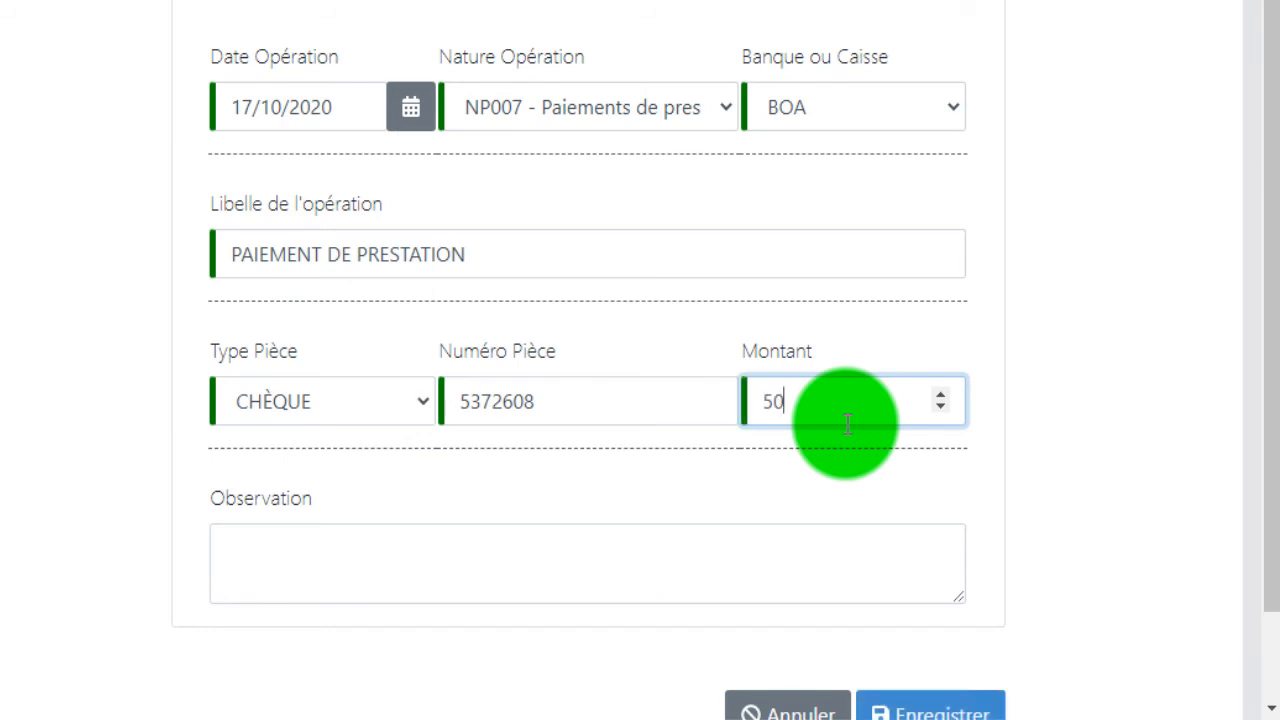
type("000")
scroll(846, 455, "down", 2)
left_click(726, 466)
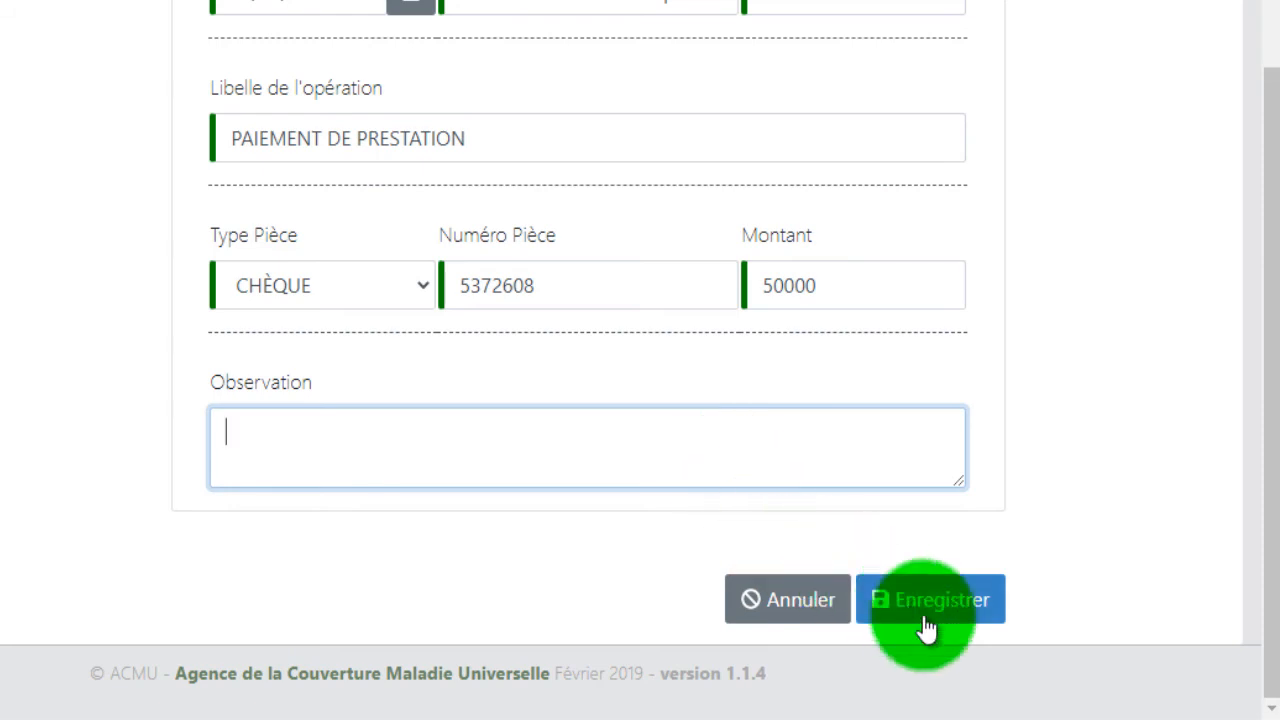
left_click(960, 608)
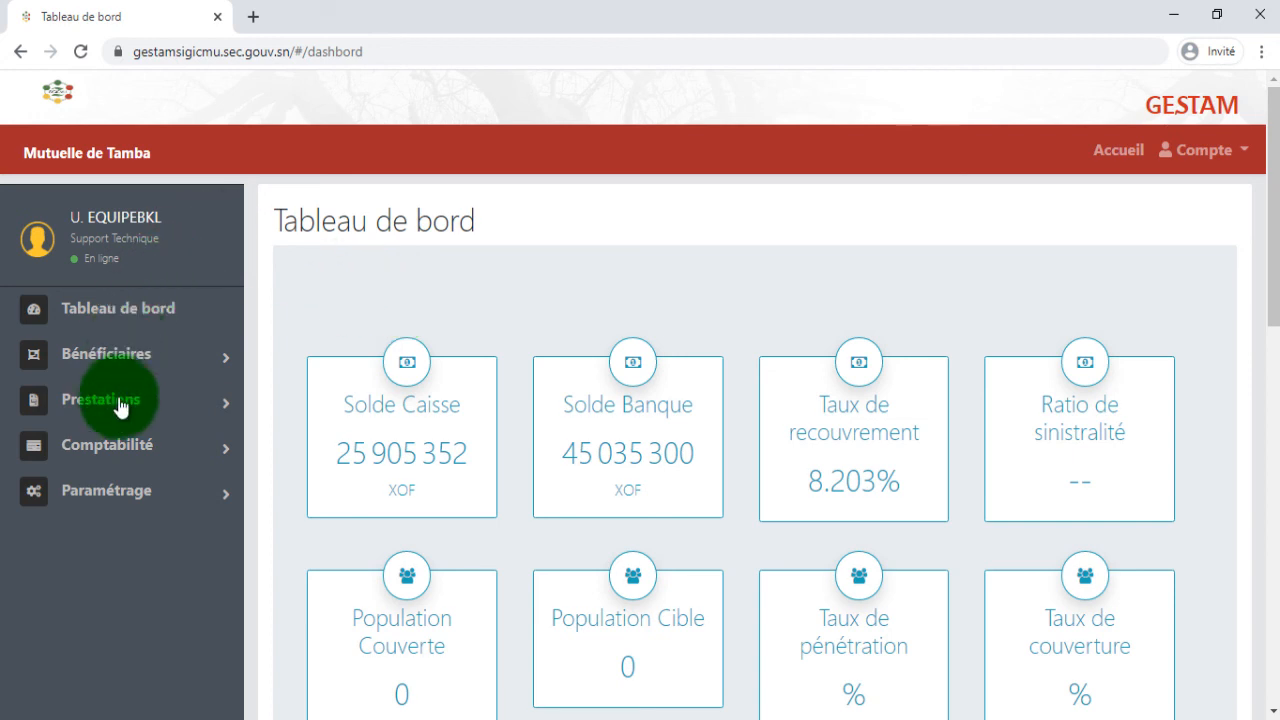
Open the Journal Comptable in the Comptabilité section to view the recorded accounting entries.
left_click(118, 450)
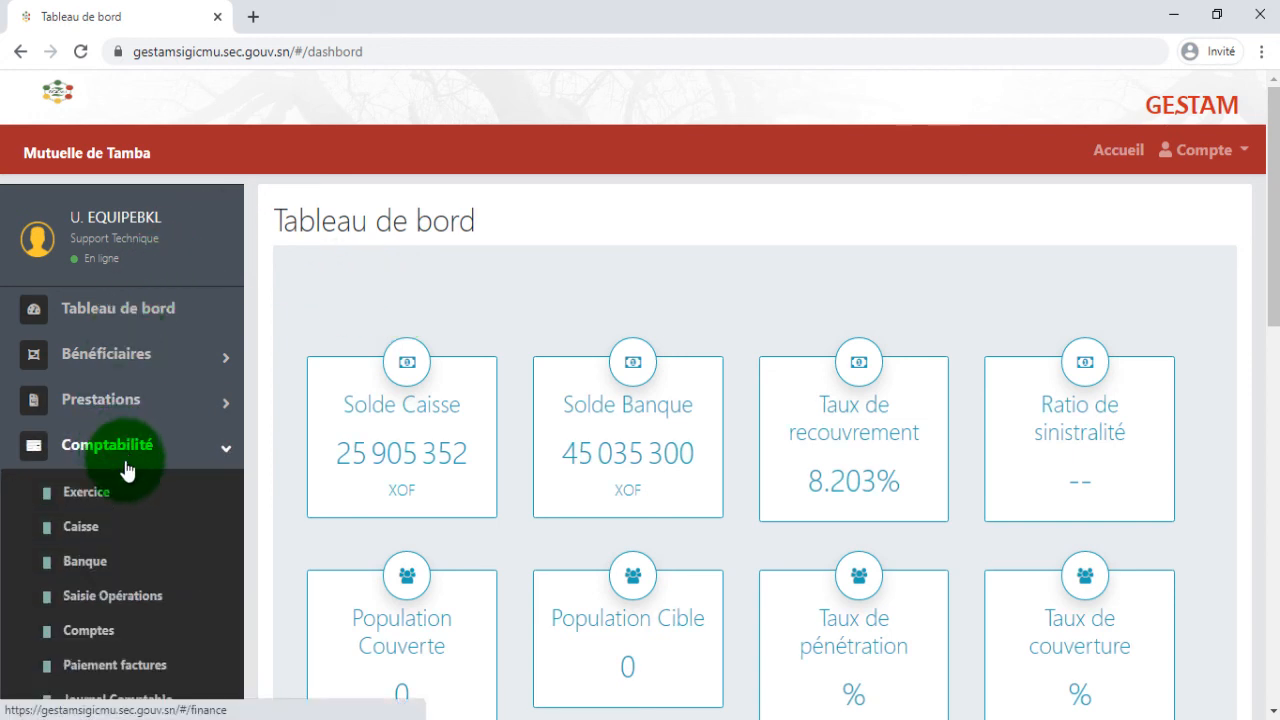
scroll(128, 537, "down", 1)
left_click(135, 570)
left_click(137, 600)
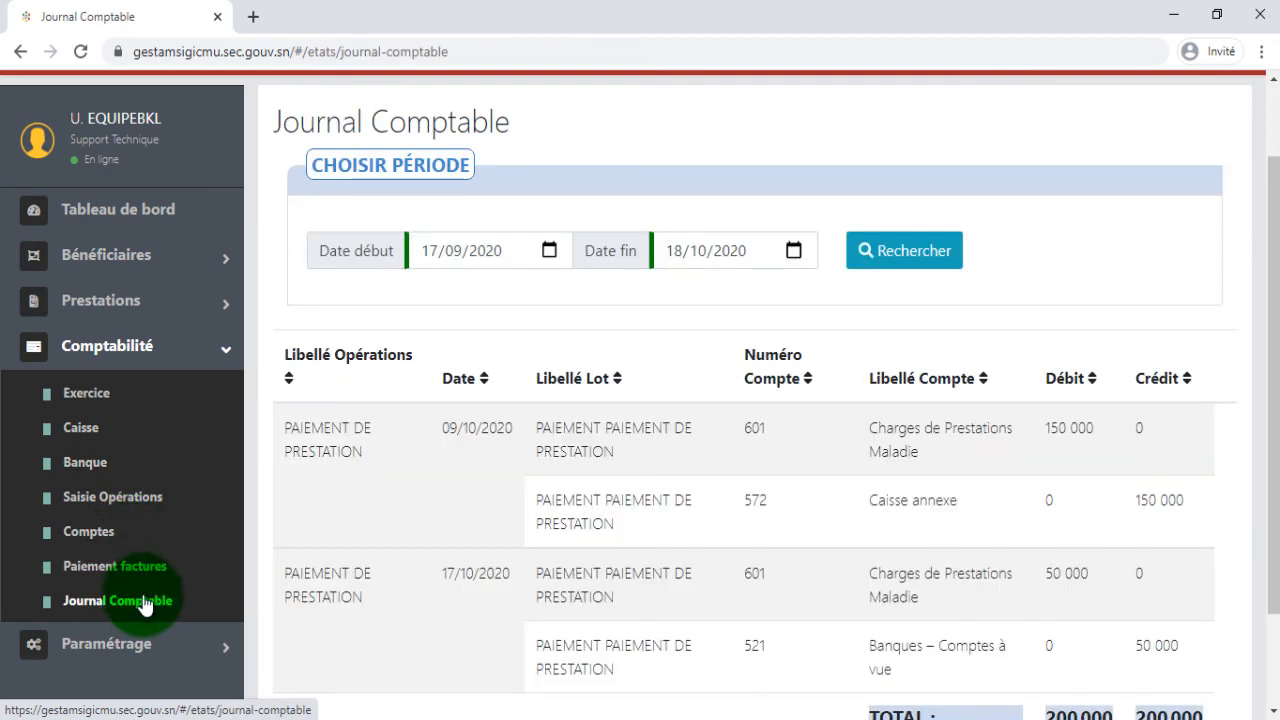
left_click(646, 358)
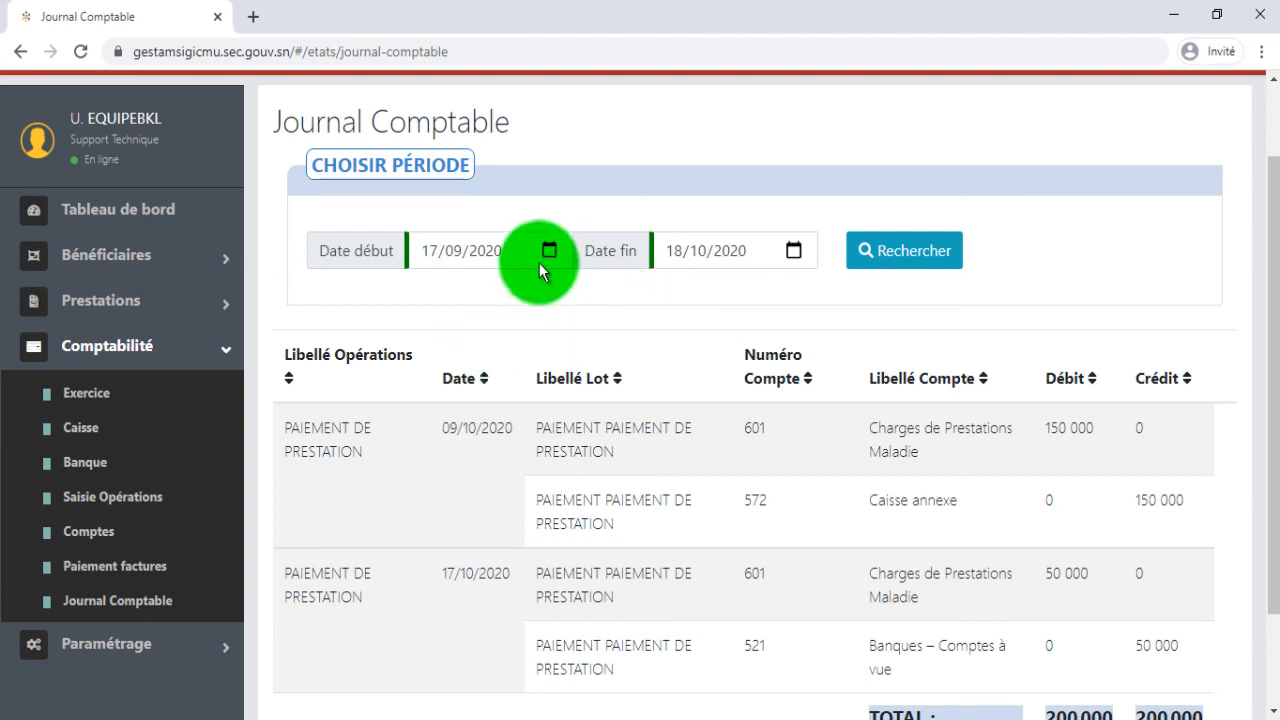
Set the Date début of the Journal Comptable period to 01/01/2020.
left_click(549, 252)
left_click(462, 293)
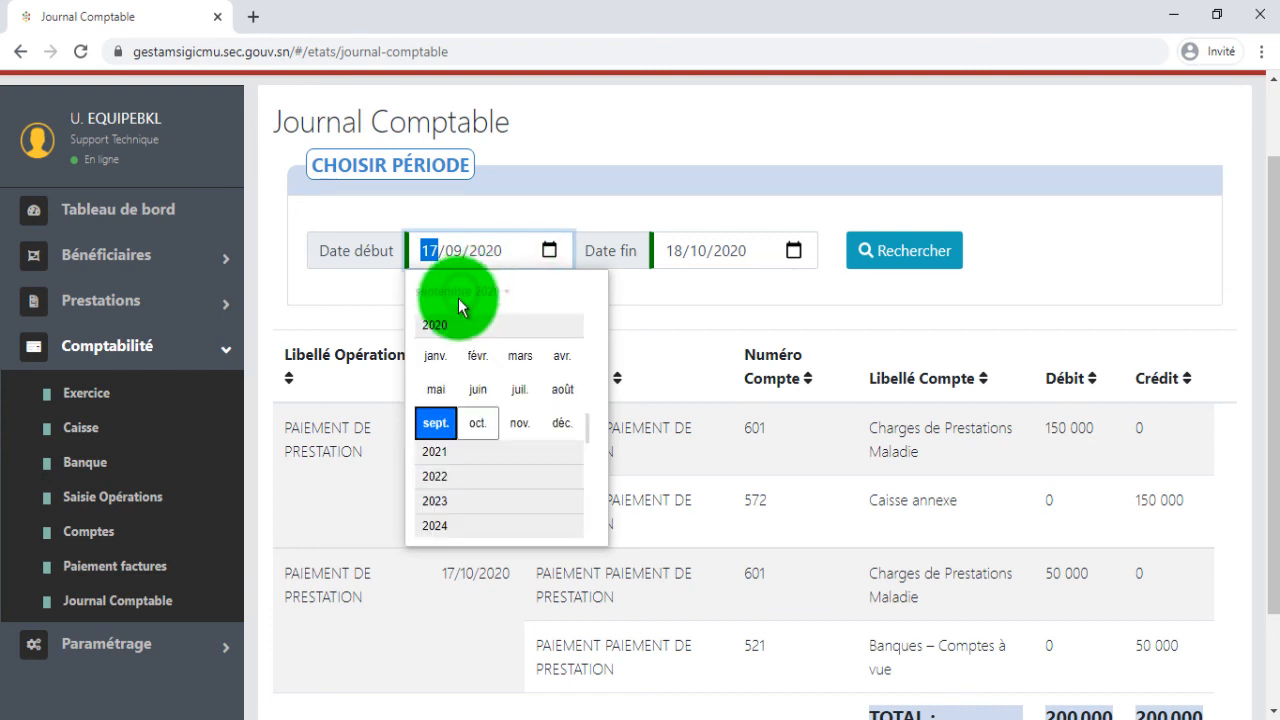
left_click(435, 355)
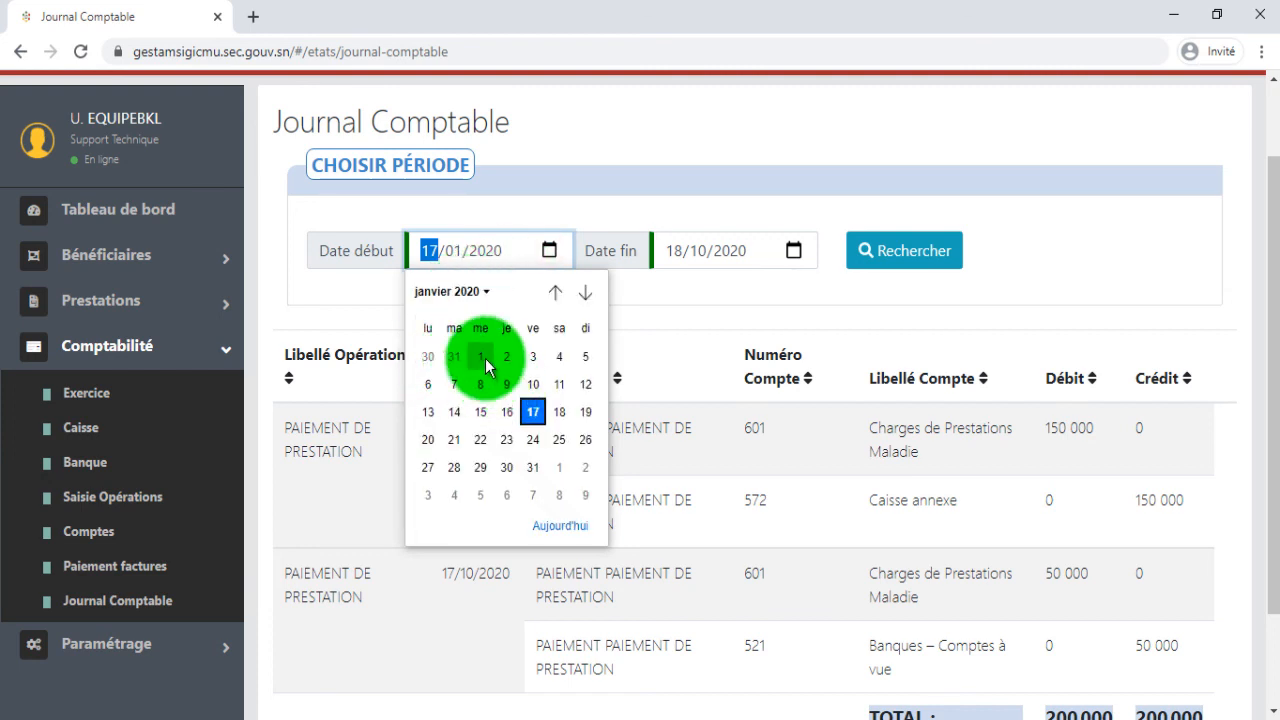
left_click(483, 358)
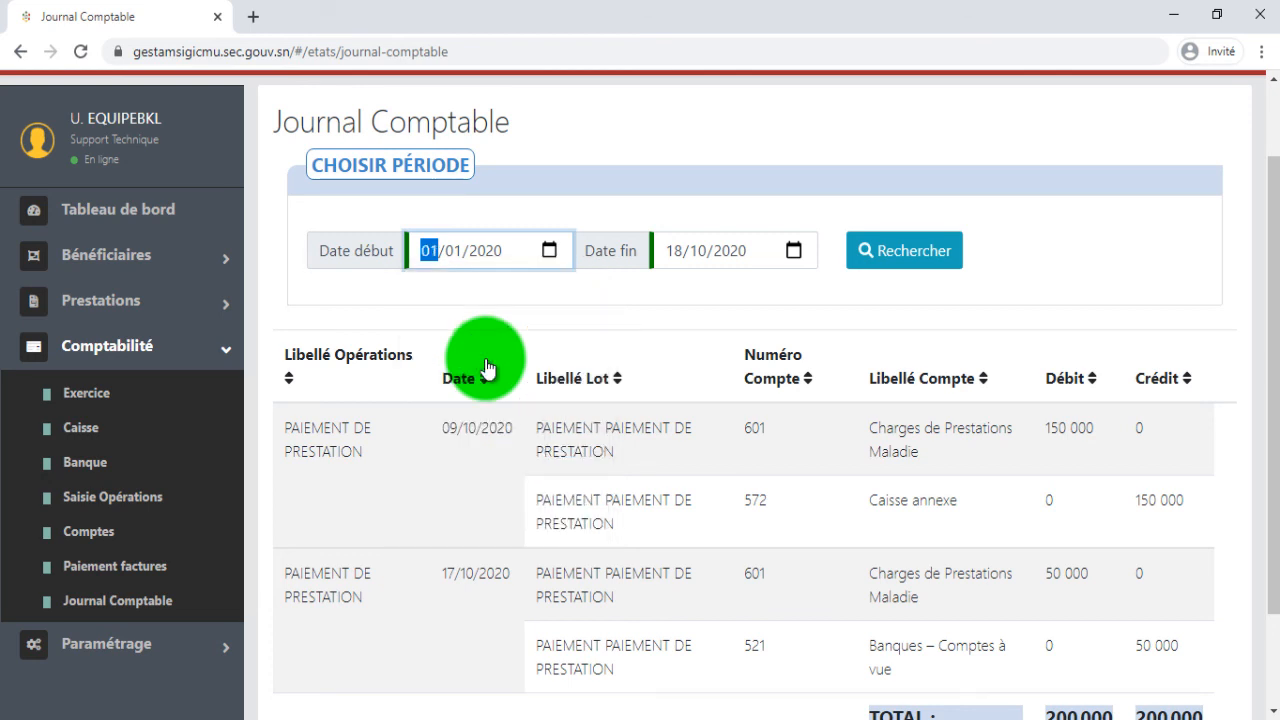
Set the Date fin to 18/10/2020 and search the journal entries for the chosen period.
left_click(794, 254)
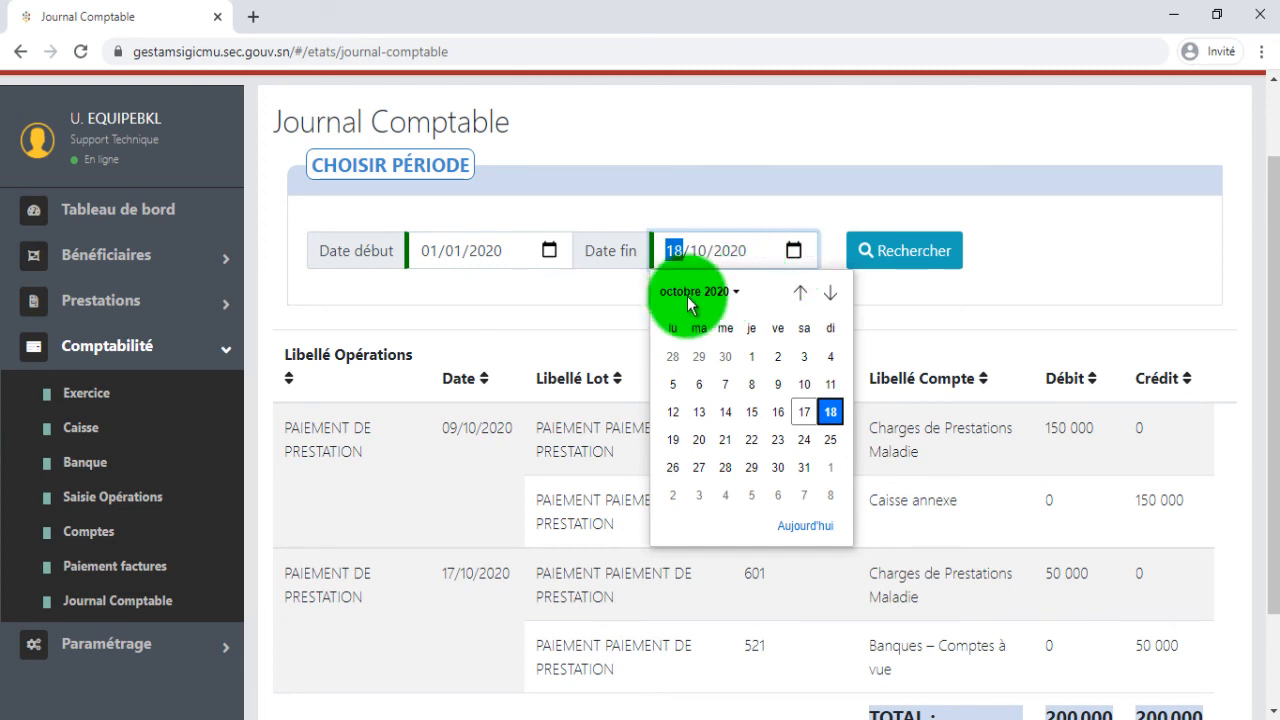
left_click(831, 413)
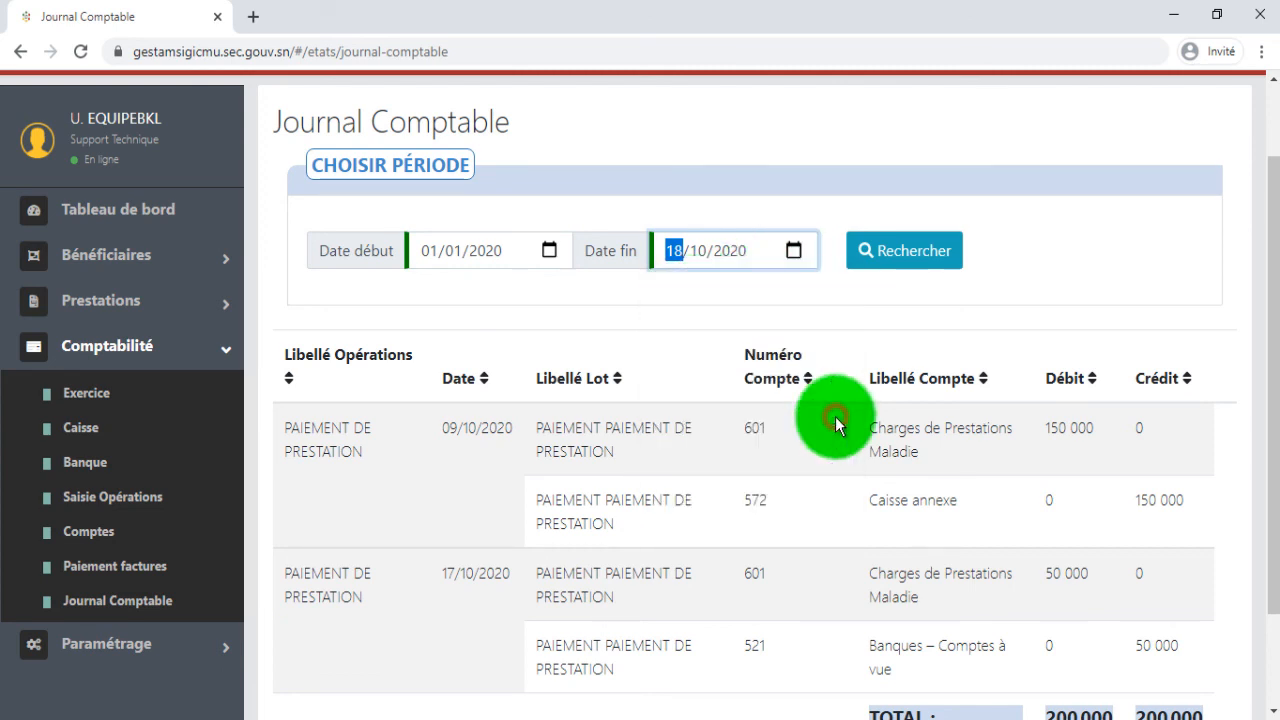
left_click(903, 256)
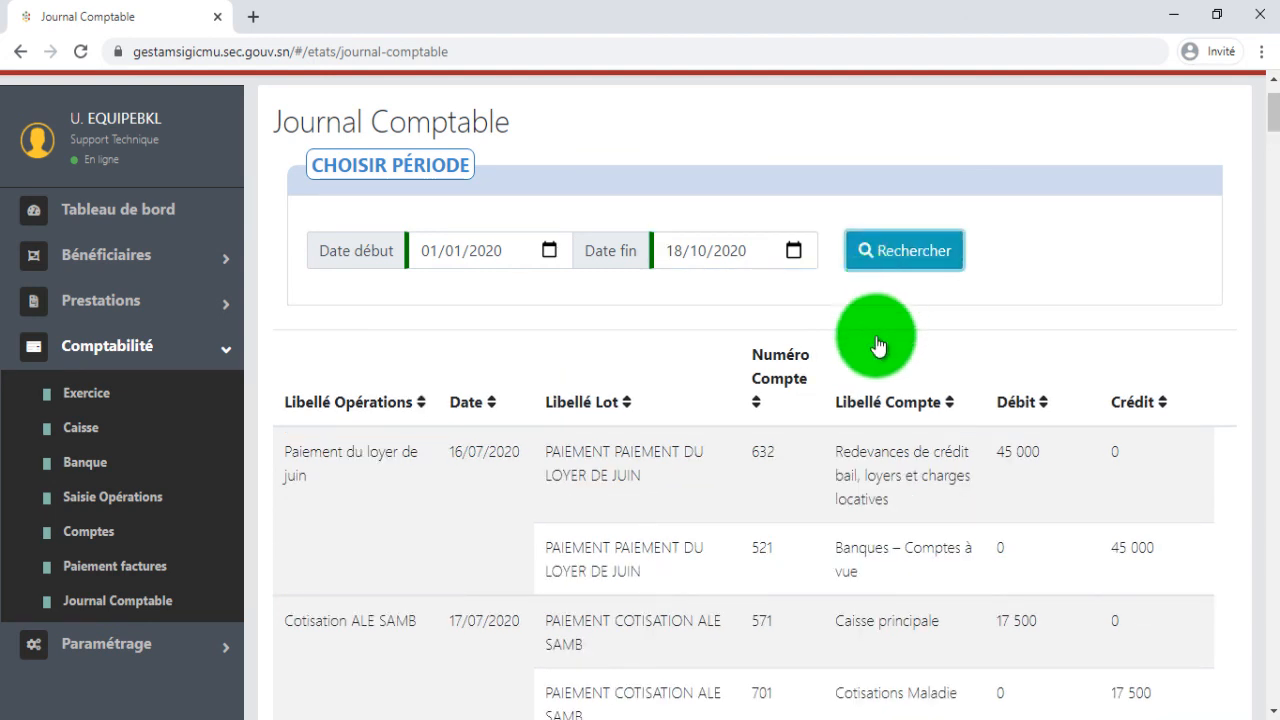
Examine the listed journal entries with their operation labels, dates, accounts, debits and credits.
scroll(877, 345, "down", 1)
scroll(876, 340, "down", 1)
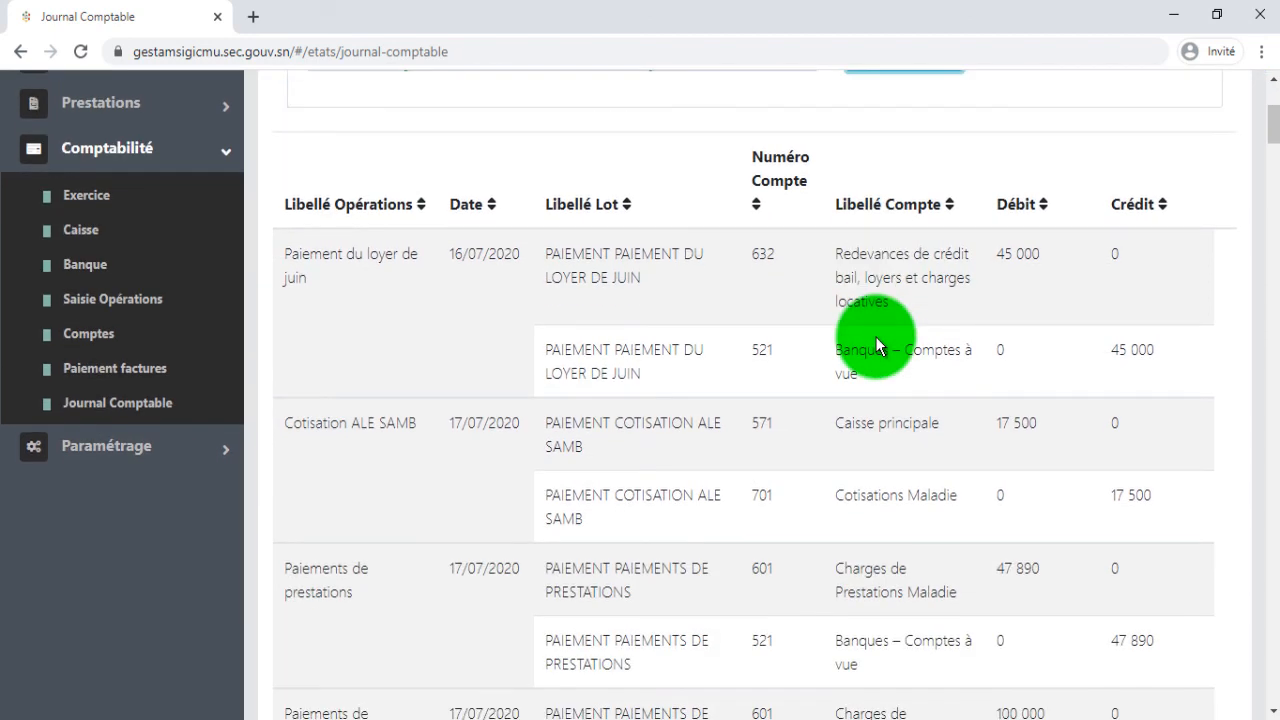
scroll(876, 340, "down", 2)
scroll(875, 336, "down", 2)
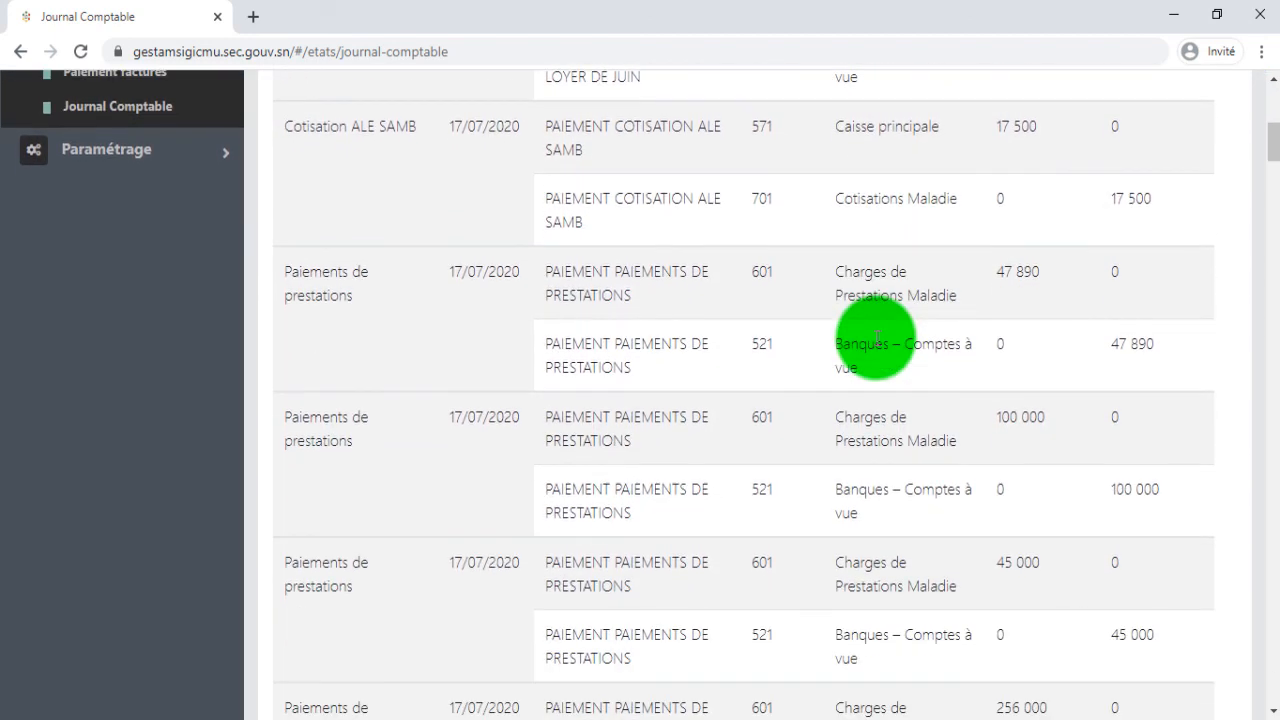
scroll(876, 338, "down", 3)
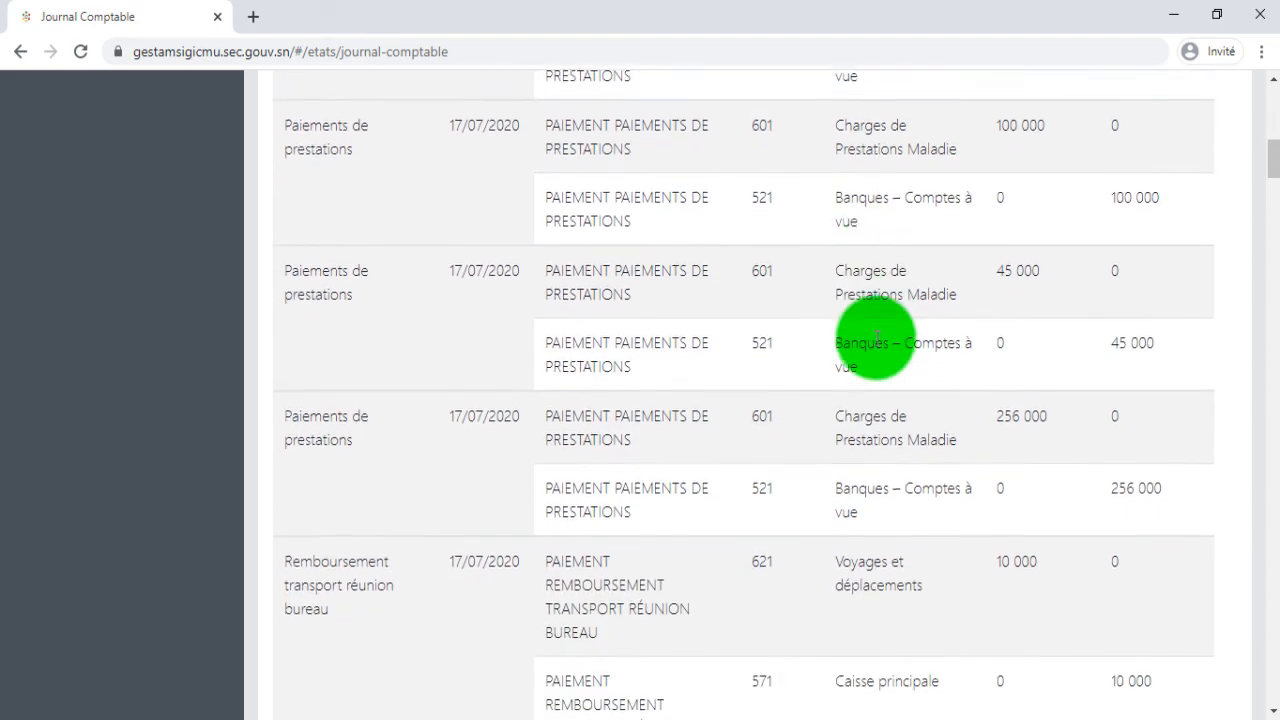
scroll(876, 337, "up", 5)
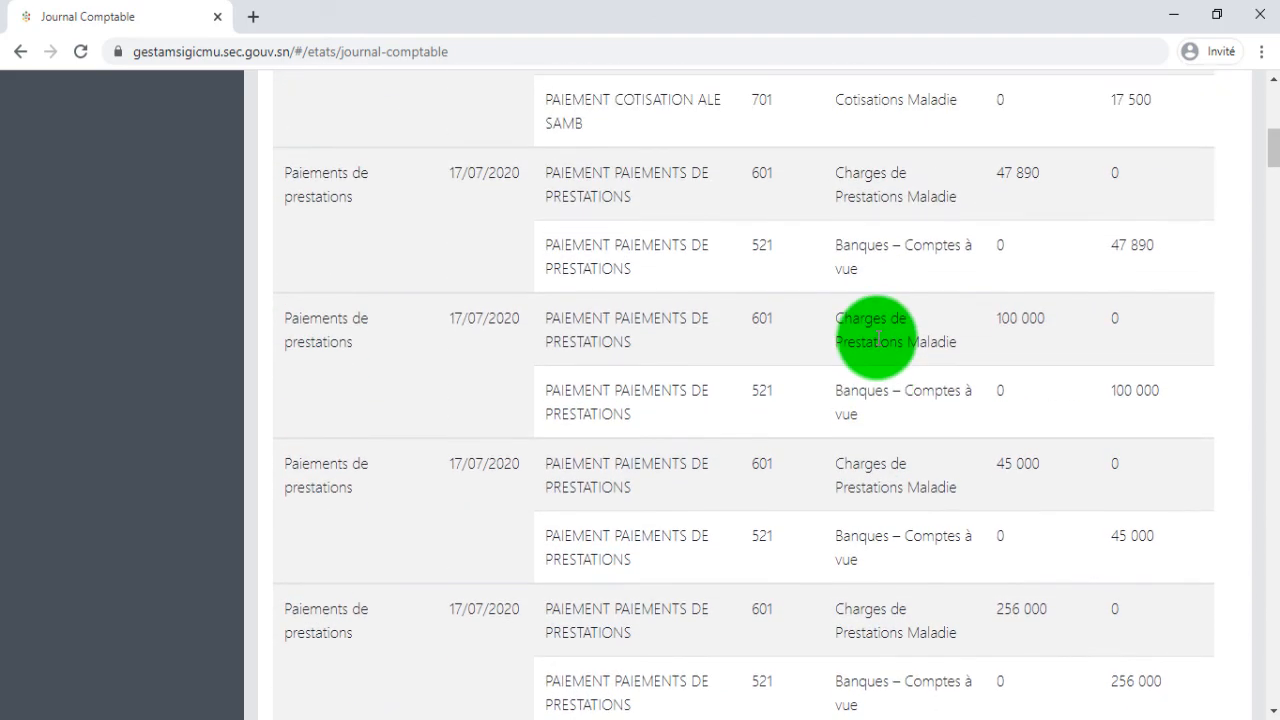
scroll(876, 338, "up", 4)
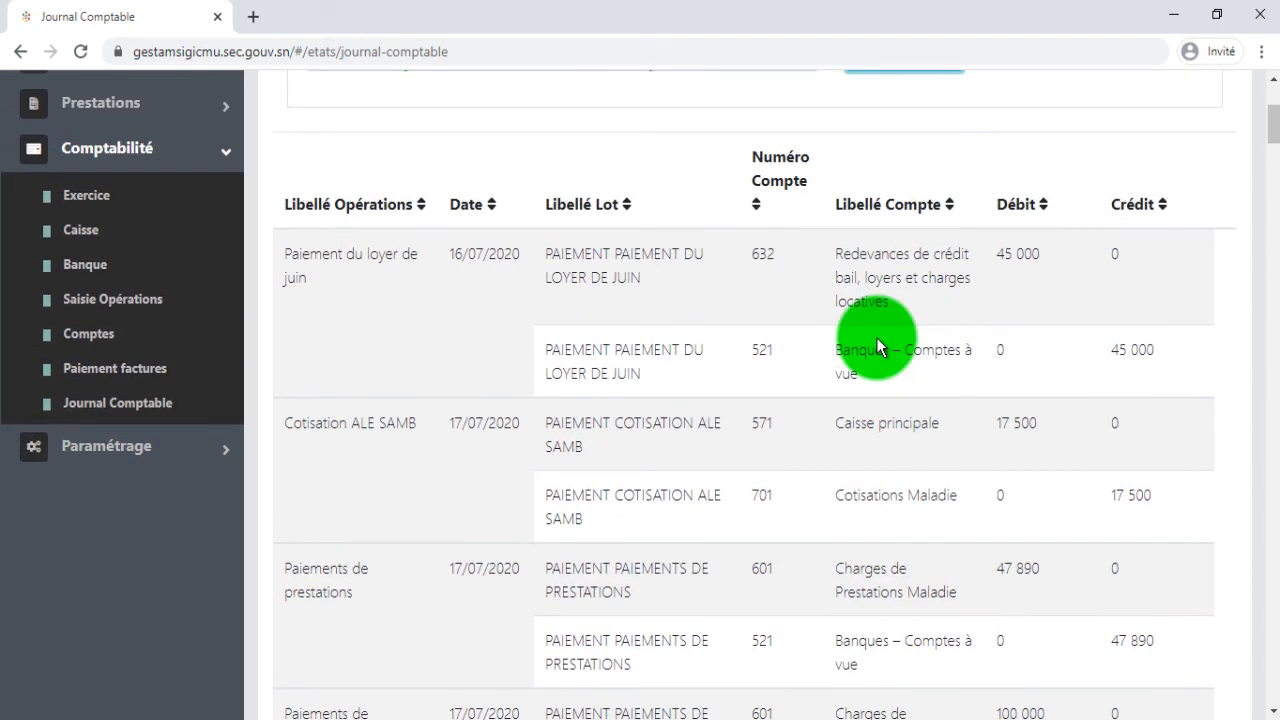